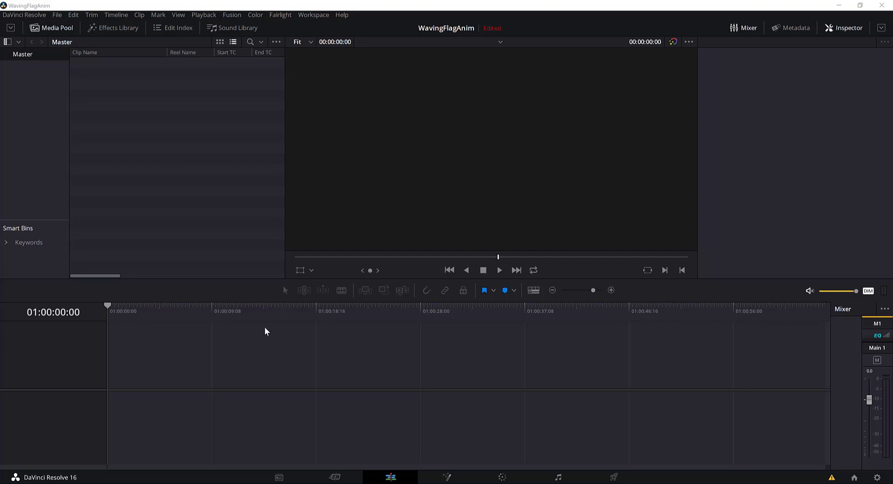
Place a Solid Color generator on the timeline and set its duration to 30 seconds.
{"action": "left_click", "coordinate": [125, 27]}
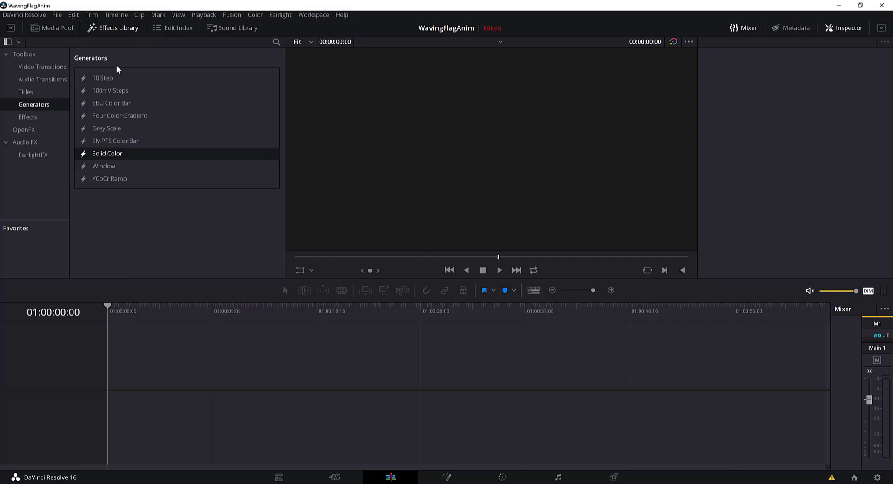
{"action": "left_click_drag", "start_coordinate": [107, 152], "coordinate": [172, 364]}
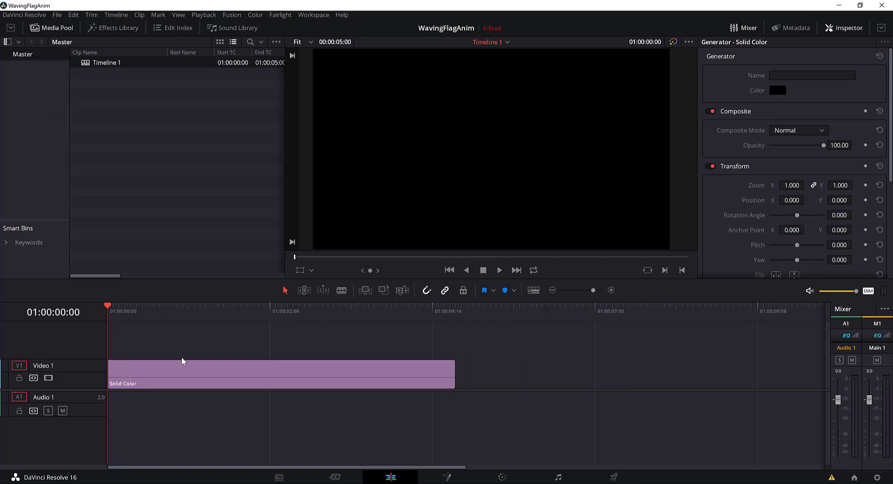
{"action": "right_click", "coordinate": [180, 380]}
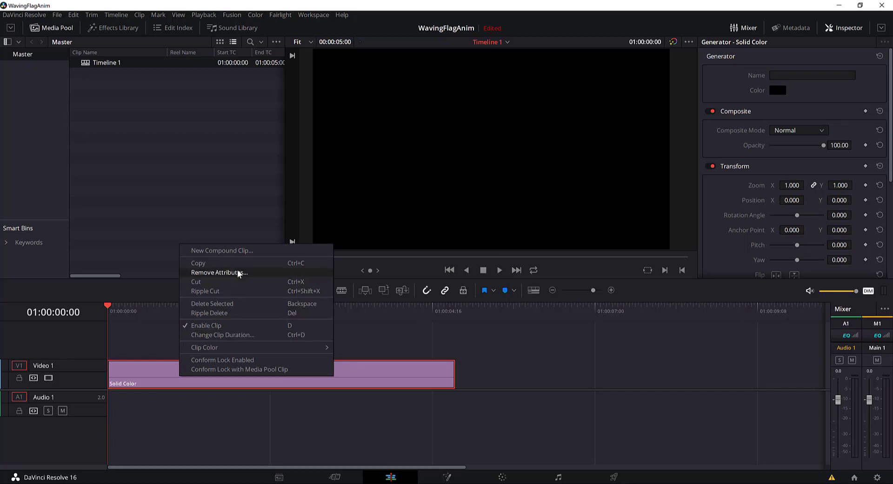
{"action": "left_click", "coordinate": [253, 336]}
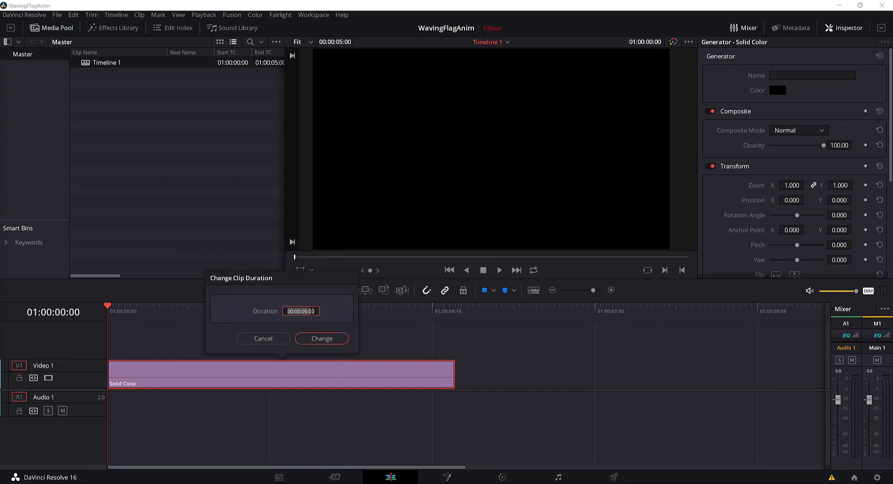
{"action": "type", "text": "3"}
{"action": "type", "text": "0"}
{"action": "key", "text": "Return"}
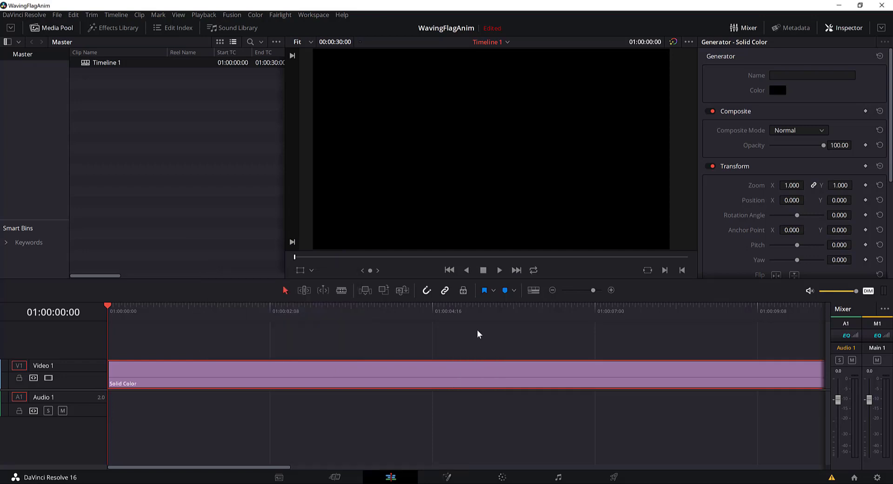
Turn the Solid Color clip into a compound clip named WavingAnimation.
{"action": "left_click", "coordinate": [327, 411]}
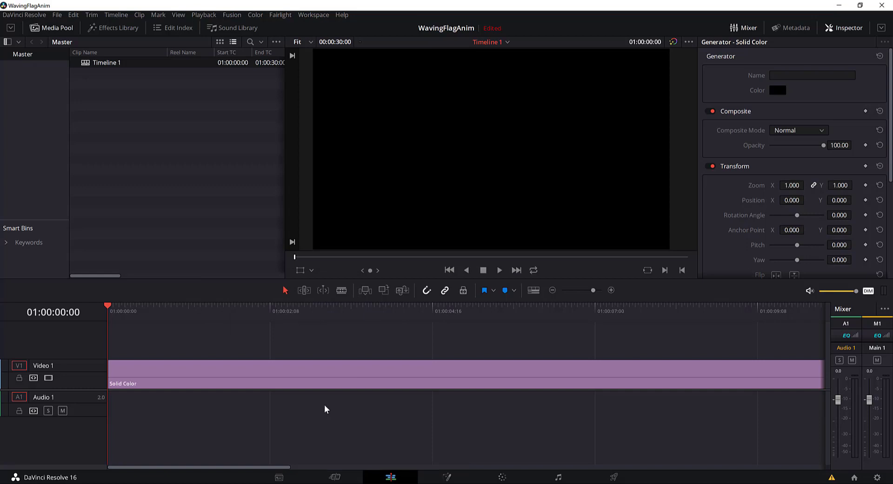
{"action": "right_click", "coordinate": [300, 379]}
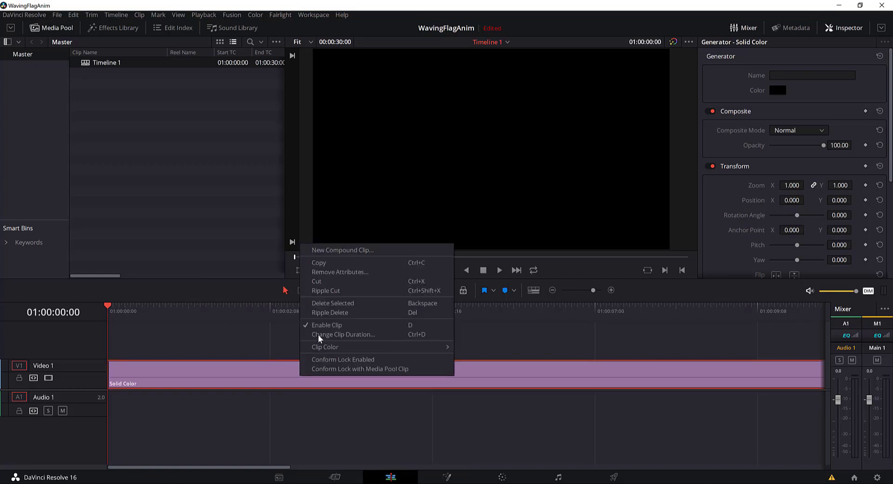
{"action": "left_click", "coordinate": [341, 251]}
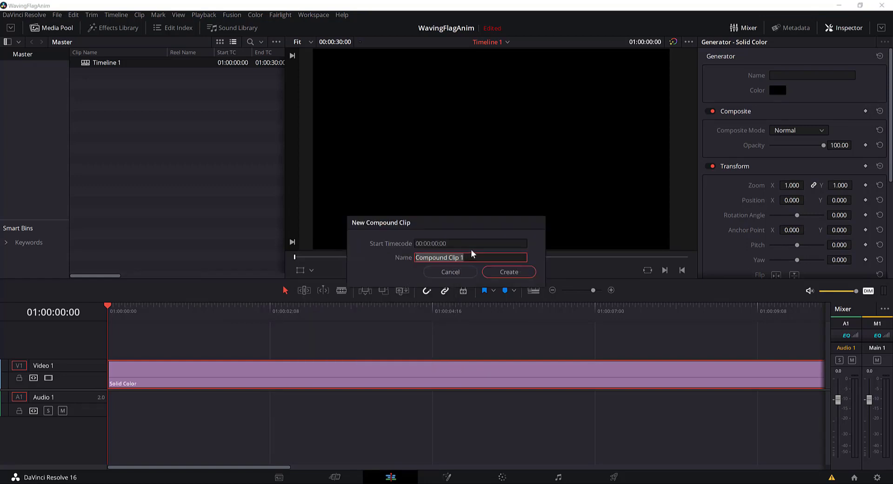
{"action": "type", "text": "Waving"}
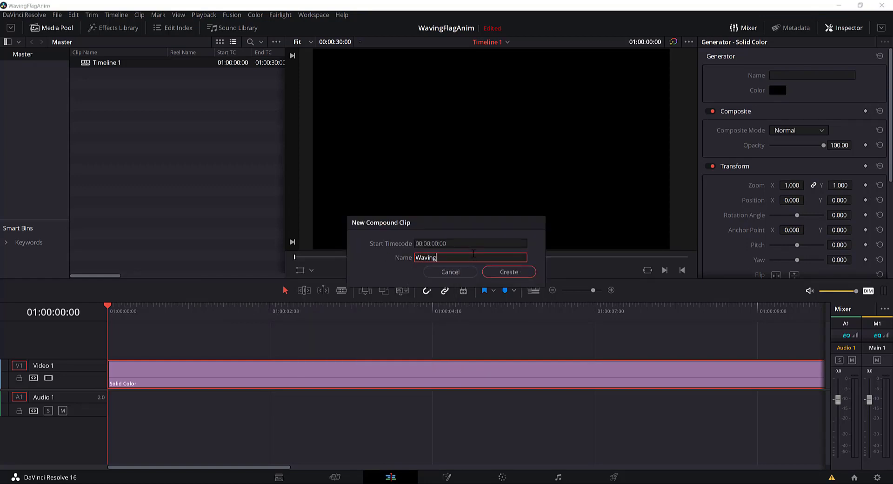
{"action": "type", "text": "Animation"}
{"action": "key", "text": "Return"}
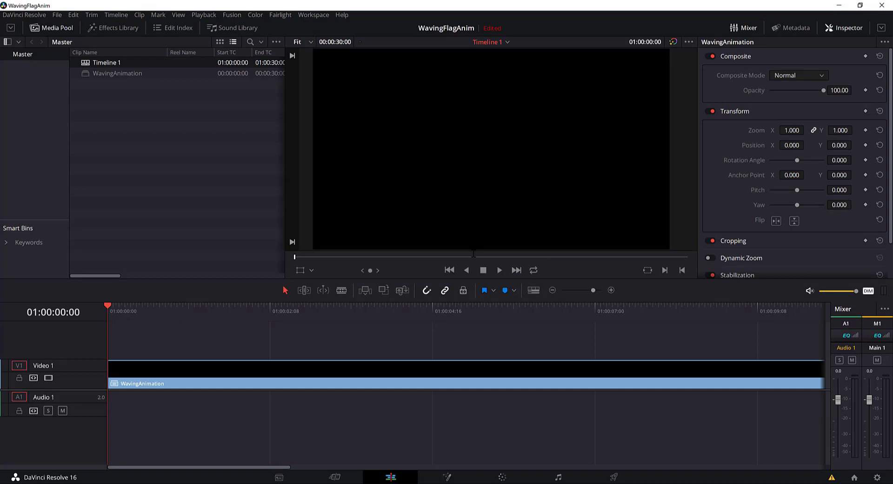
In Fusion, delete MediaIn1, arrange the remaining nodes to the grid, and open the flags folder.
{"action": "left_click", "coordinate": [450, 475]}
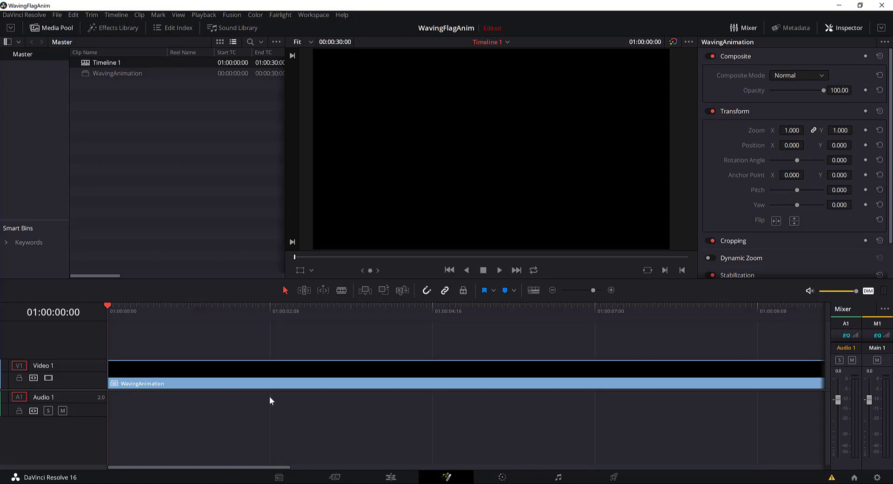
{"action": "left_click_drag", "start_coordinate": [141, 400], "coordinate": [33, 316]}
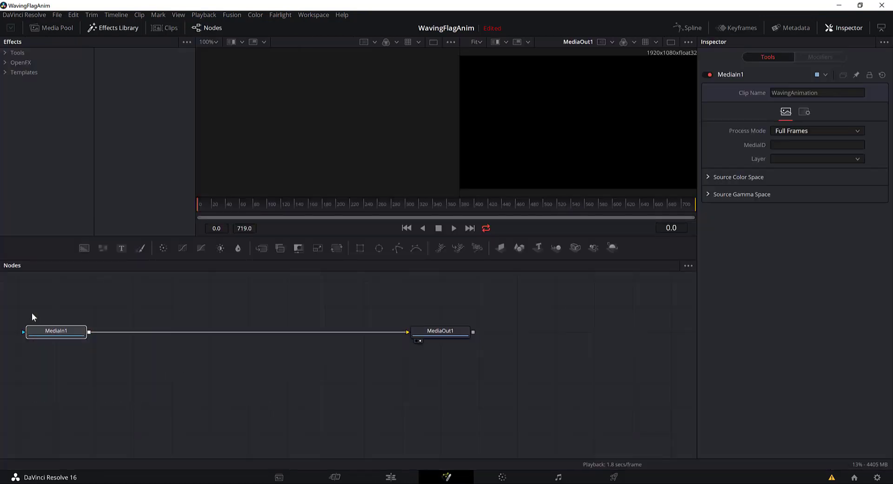
{"action": "key", "text": "Delete"}
{"action": "right_click", "coordinate": [50, 312]}
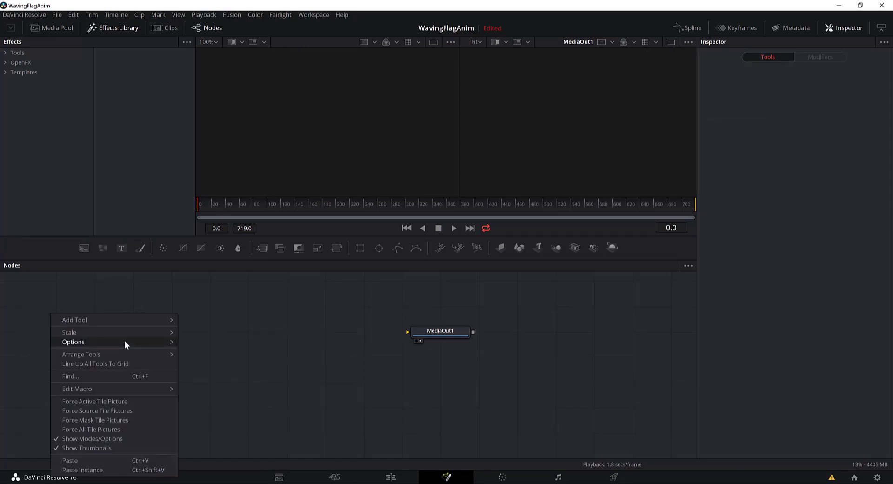
{"action": "mouse_move", "coordinate": [81, 353]}
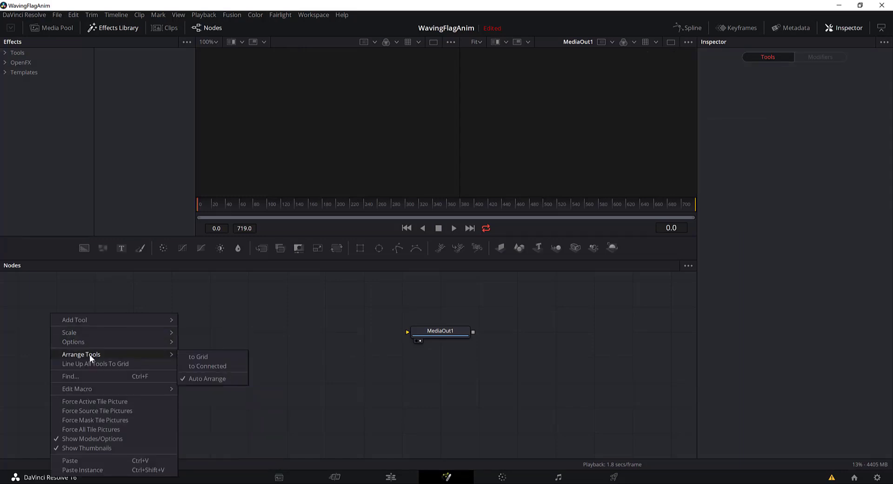
{"action": "left_click", "coordinate": [204, 357]}
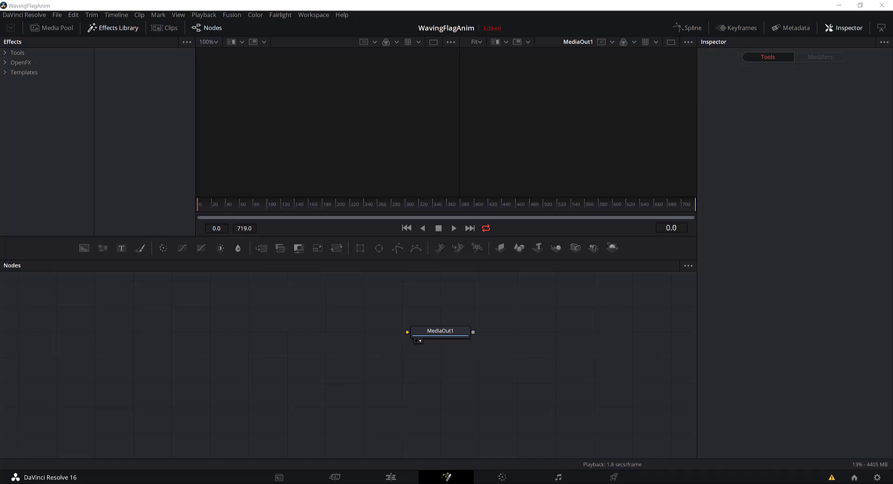
{"action": "left_click", "coordinate": [856, 354]}
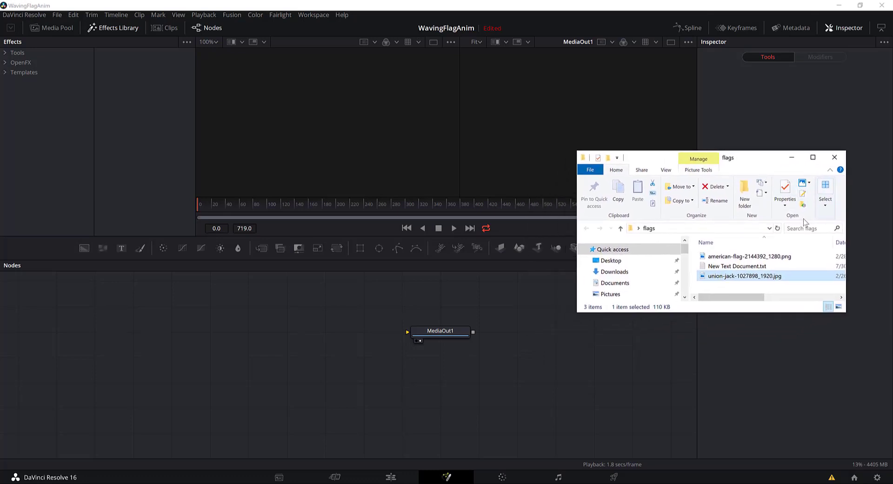
Import the American flag PNG as a MediaIn1 node and show it in the viewer.
{"action": "left_click", "coordinate": [778, 259]}
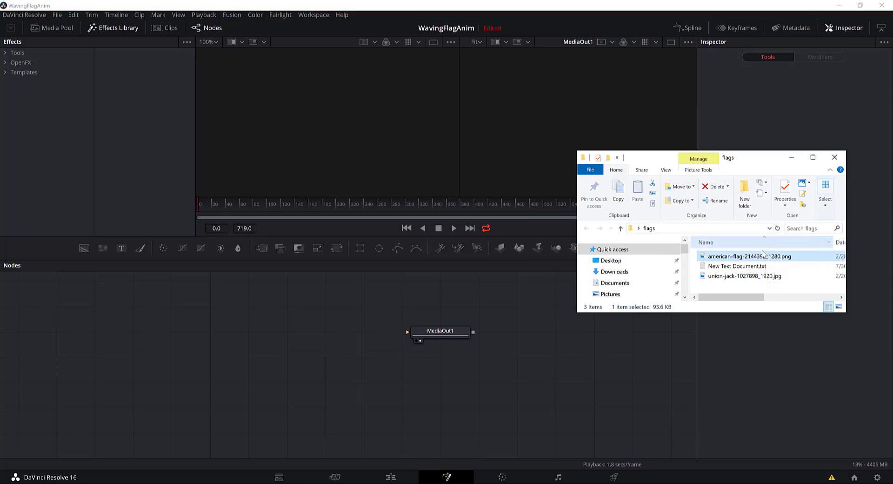
{"action": "left_click_drag", "start_coordinate": [760, 259], "coordinate": [88, 332]}
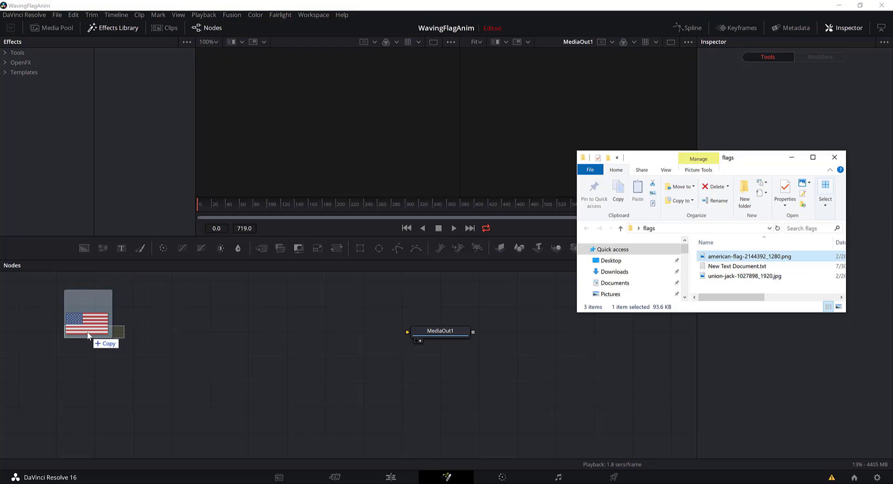
{"action": "left_click_drag", "start_coordinate": [88, 331], "coordinate": [87, 331]}
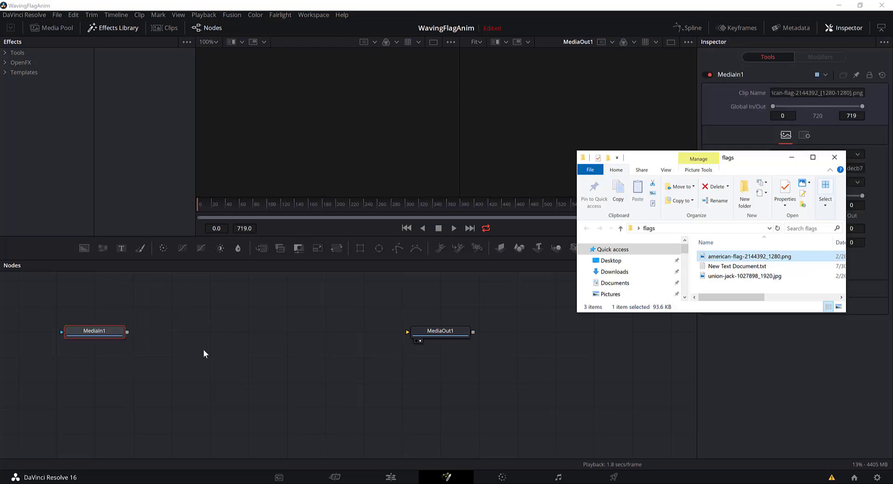
{"action": "left_click", "coordinate": [788, 156]}
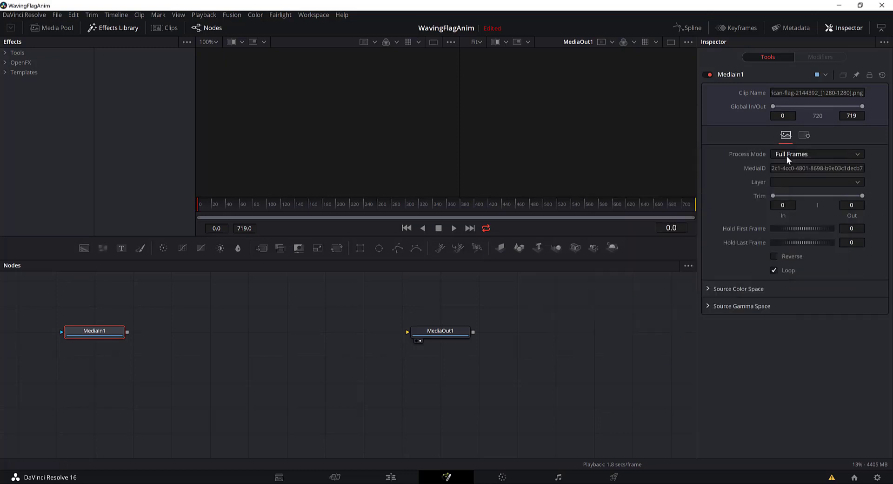
{"action": "mouse_move", "coordinate": [94, 331]}
{"action": "key", "text": "1"}
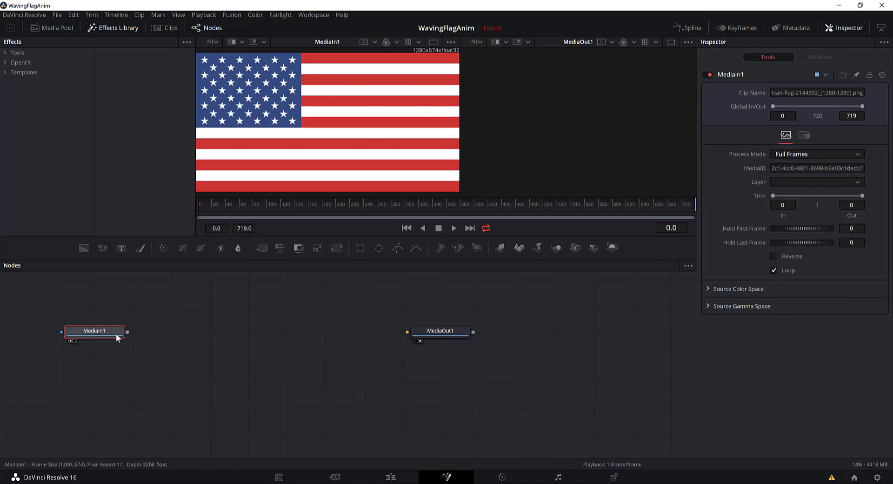
{"action": "mouse_move", "coordinate": [115, 333]}
{"action": "left_mouse_down"}
{"action": "mouse_move", "coordinate": [124, 333]}
{"action": "mouse_move", "coordinate": [73, 333]}
{"action": "mouse_move", "coordinate": [121, 332]}
{"action": "left_mouse_up"}
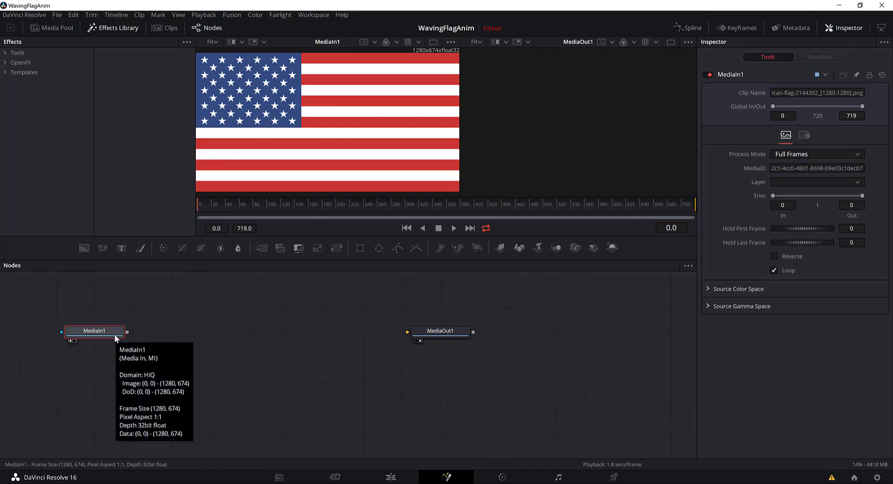
{"action": "key", "text": "ctrl+space"}
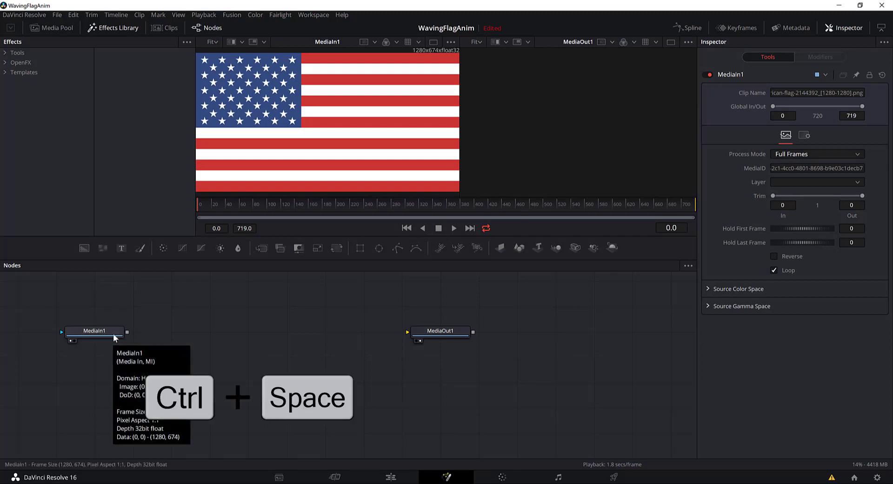
Add an ImagePlane3D1 node after MediaIn1 and preview the flag on it in viewer 2.
{"action": "type", "text": "pris"}
{"action": "type", "text": "im"}
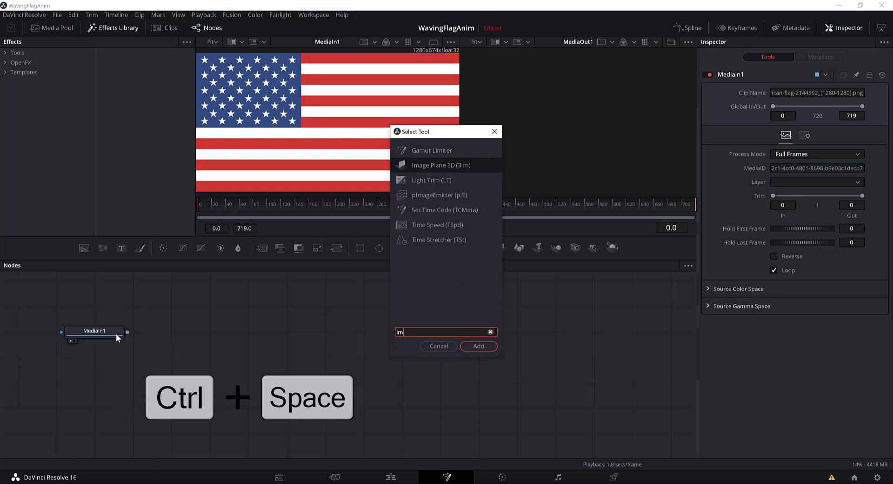
{"action": "type", "text": "age"}
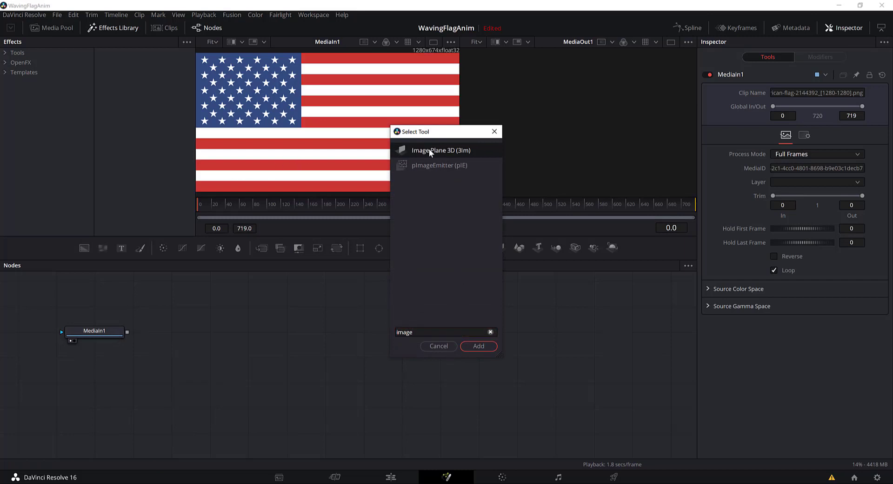
{"action": "left_click", "coordinate": [425, 150]}
{"action": "left_click", "coordinate": [478, 346]}
{"action": "left_click_drag", "start_coordinate": [150, 306], "coordinate": [188, 331]}
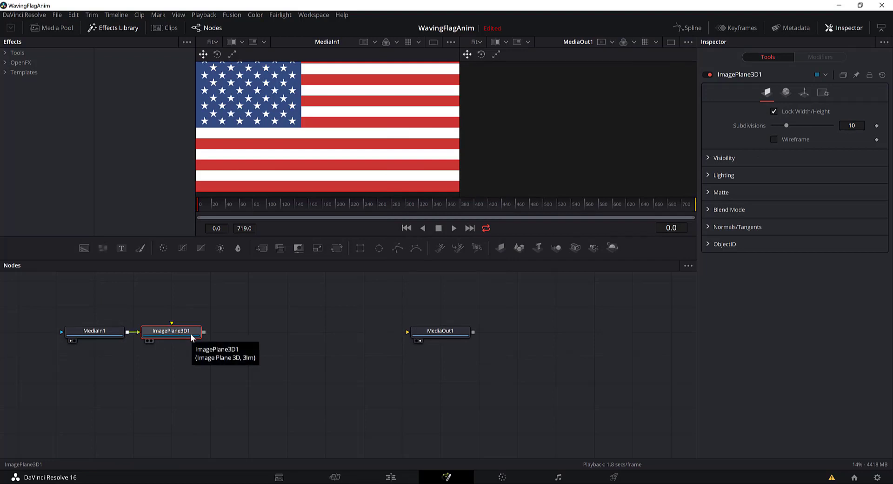
{"action": "key", "text": "2"}
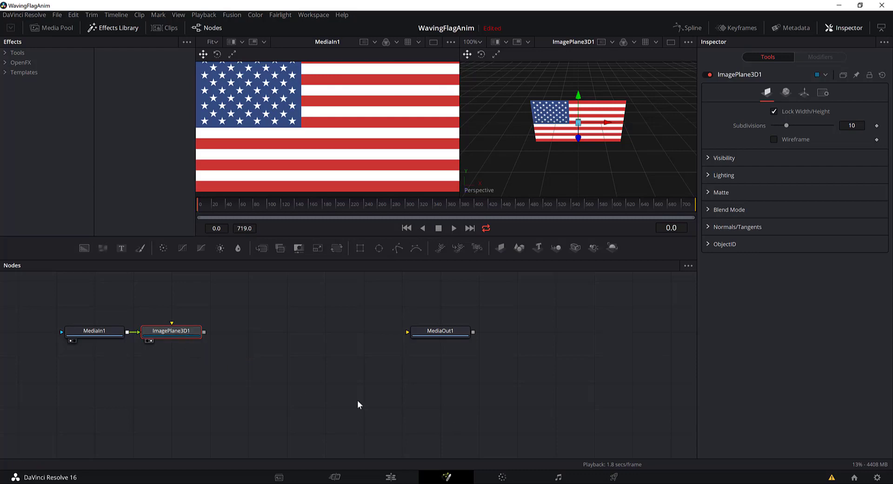
Add a Displace3D1 node after the image plane, moving MediaOut1 right to make room.
{"action": "key", "text": "ctrl+space"}
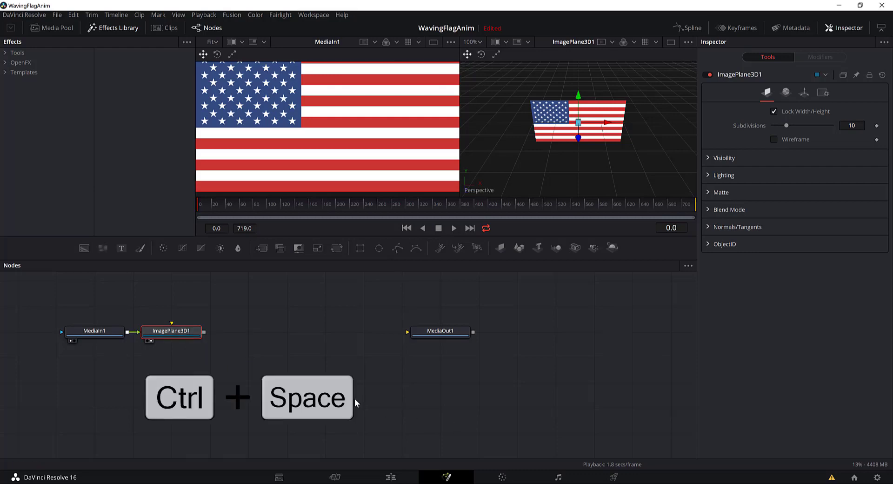
{"action": "type", "text": "dis"}
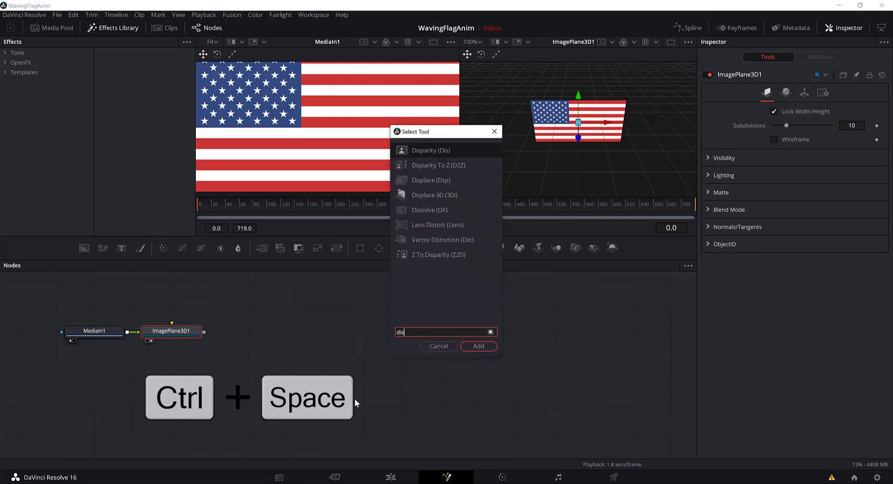
{"action": "type", "text": "p"}
{"action": "left_click", "coordinate": [447, 195]}
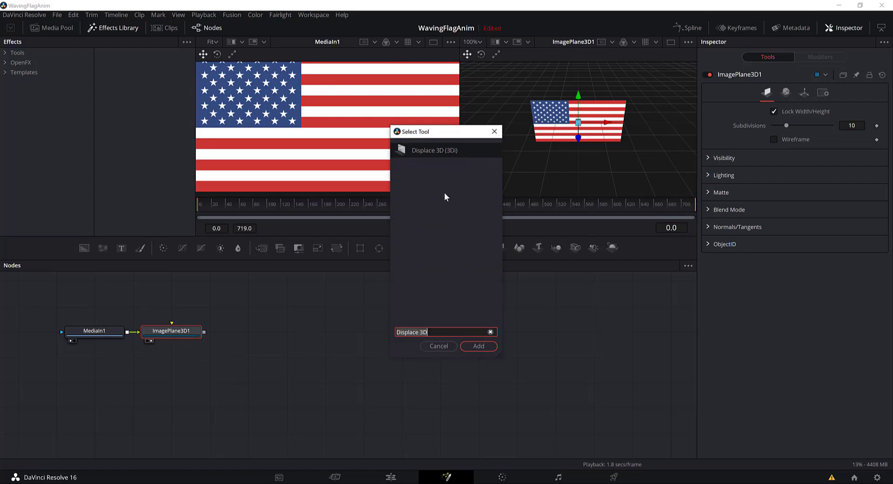
{"action": "left_click", "coordinate": [481, 348]}
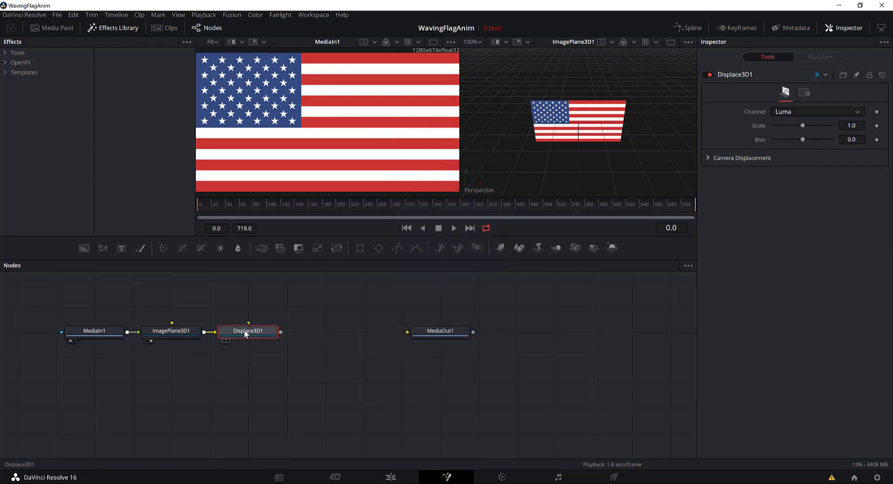
{"action": "scroll", "coordinate": [245, 334], "scroll_direction": "up", "scroll_amount": 1}
{"action": "scroll", "coordinate": [245, 334], "scroll_direction": "up", "scroll_amount": 1}
{"action": "left_click_drag", "start_coordinate": [448, 392], "coordinate": [525, 392]}
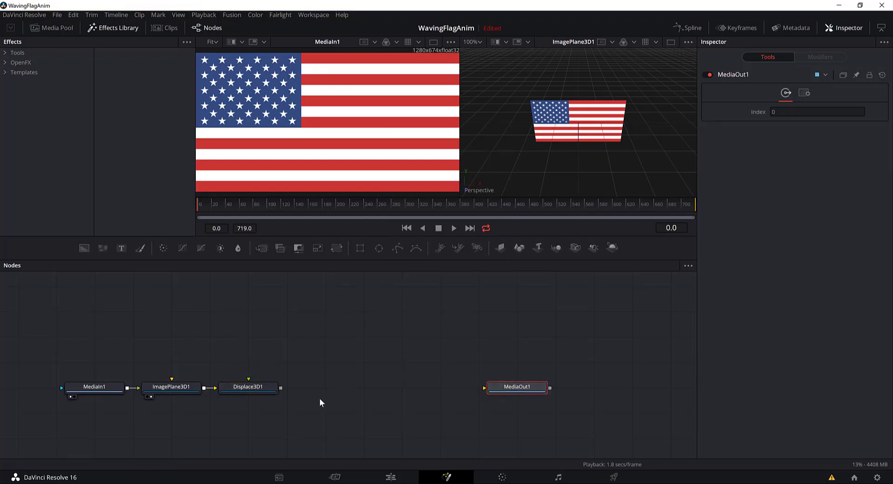
{"action": "left_click", "coordinate": [259, 390]}
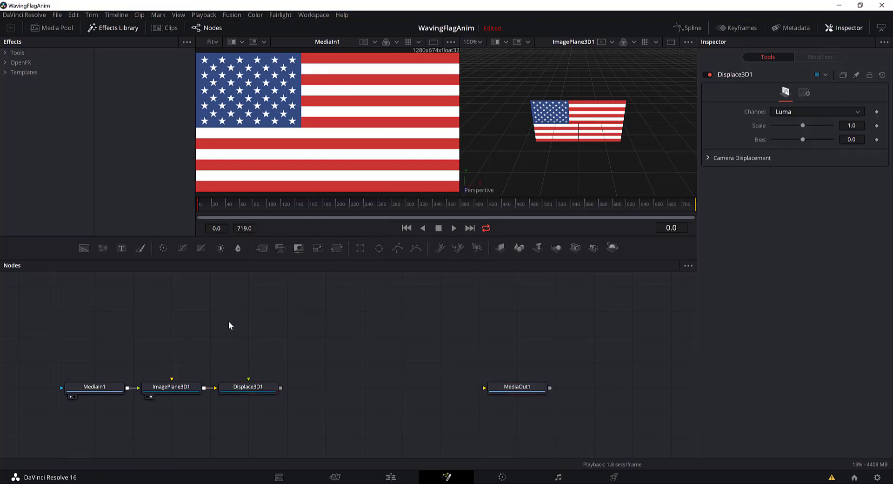
Connect a new FastNoise1 node into Displace3D1's displacement input and view the noise and rippled flag.
{"action": "key", "text": "ctrl+space"}
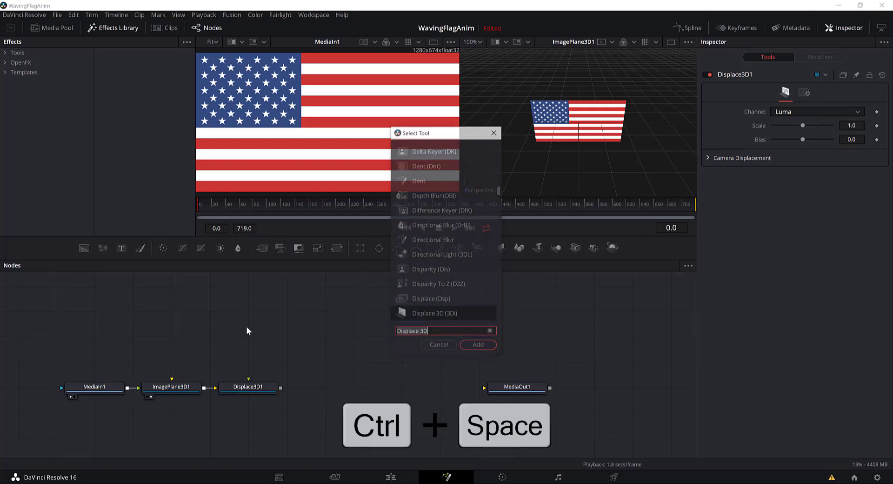
{"action": "type", "text": "fast"}
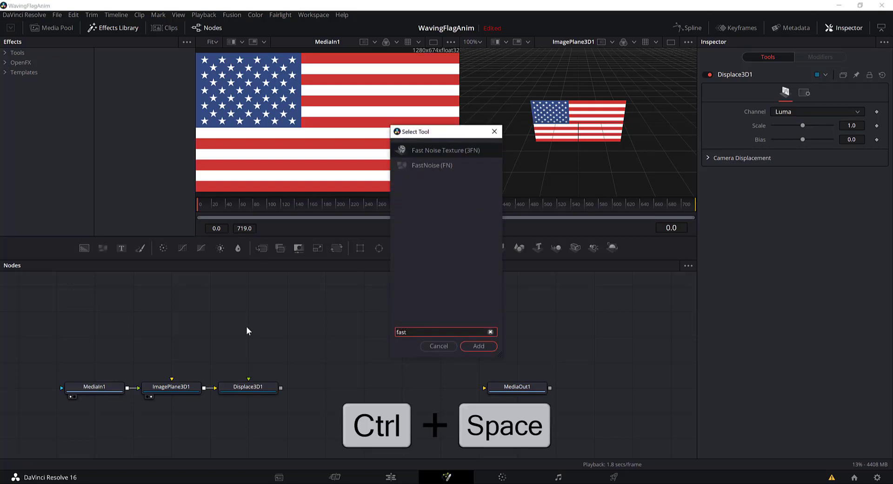
{"action": "key", "text": "Down"}
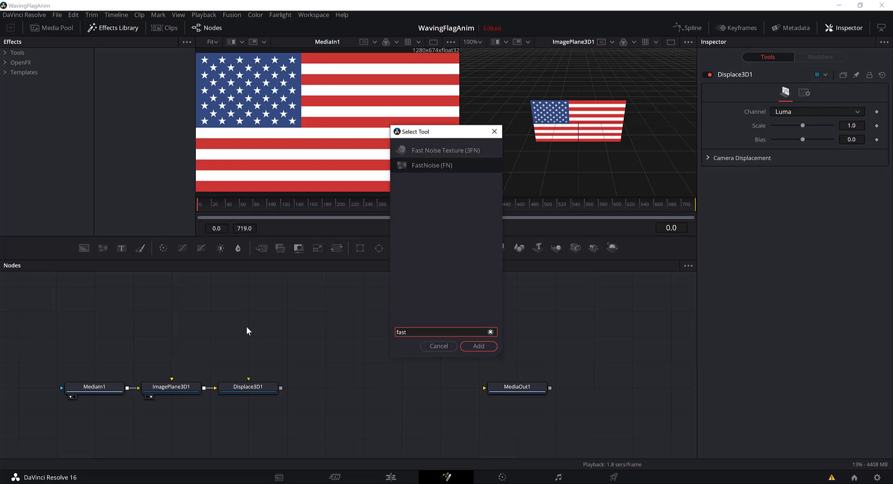
{"action": "key", "text": "Return"}
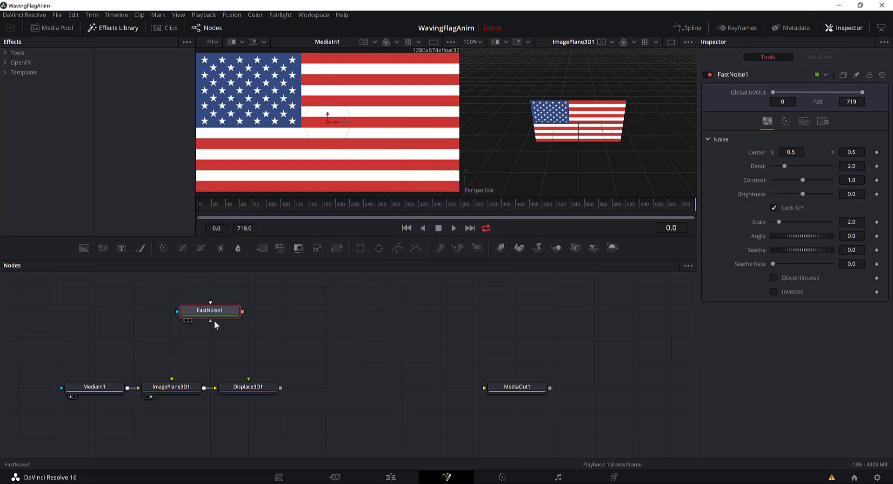
{"action": "mouse_move", "coordinate": [209, 311]}
{"action": "left_click_drag", "start_coordinate": [242, 310], "coordinate": [249, 379]}
{"action": "key", "text": "1"}
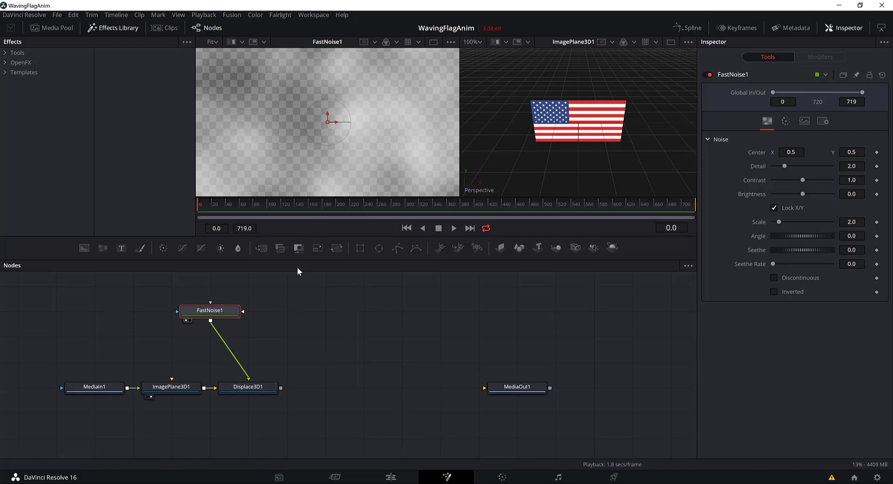
{"action": "left_click", "coordinate": [264, 392]}
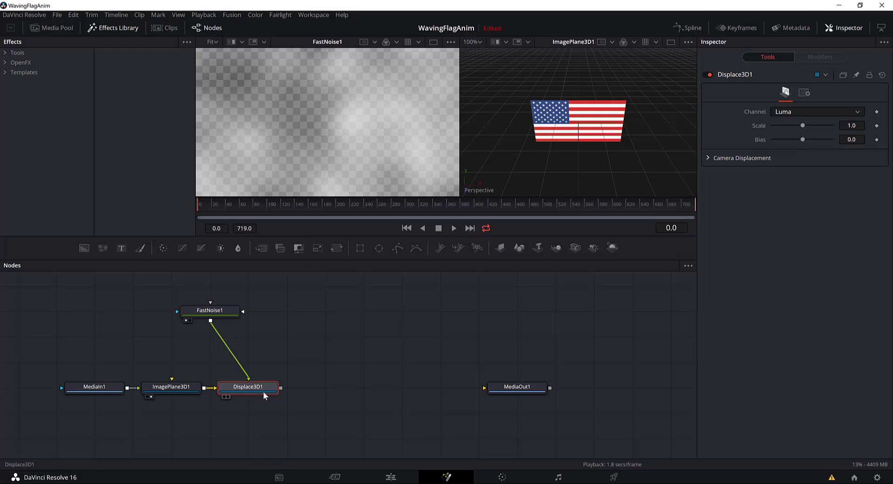
{"action": "key", "text": "2"}
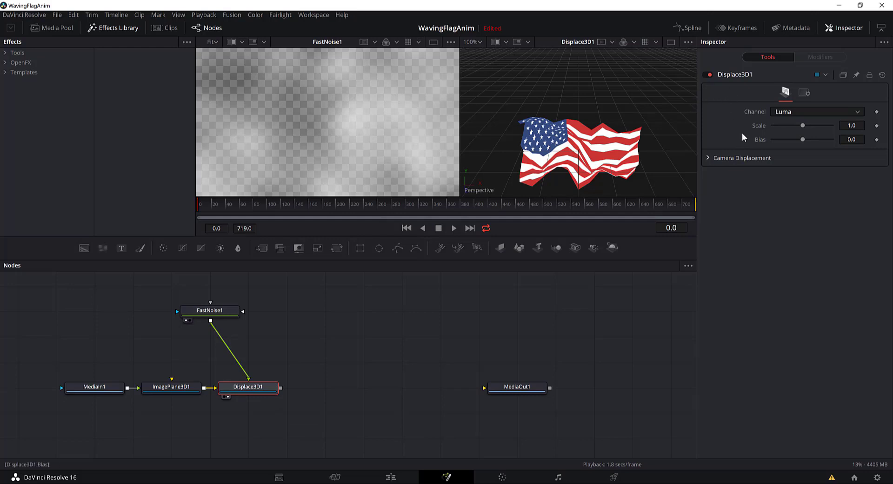
Set FastNoise1's noise Scale to 0.7.
{"action": "left_click", "coordinate": [236, 313]}
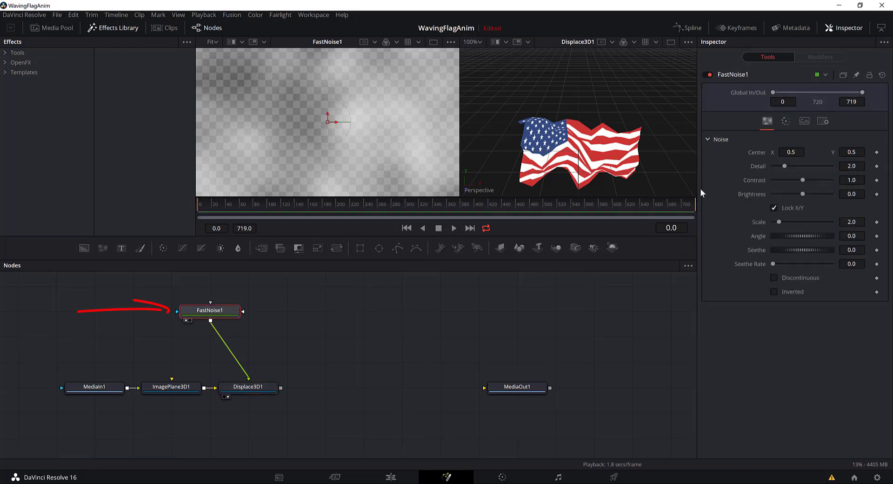
{"action": "left_click_drag", "start_coordinate": [779, 222], "coordinate": [775, 223]}
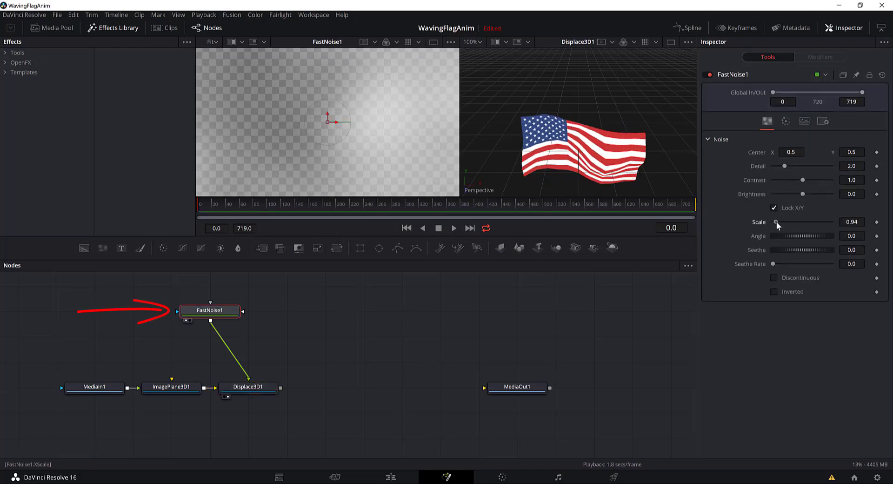
{"action": "left_click", "coordinate": [859, 222]}
{"action": "key", "text": "BackSpace"}
{"action": "key", "text": "BackSpace"}
{"action": "key", "text": "BackSpace"}
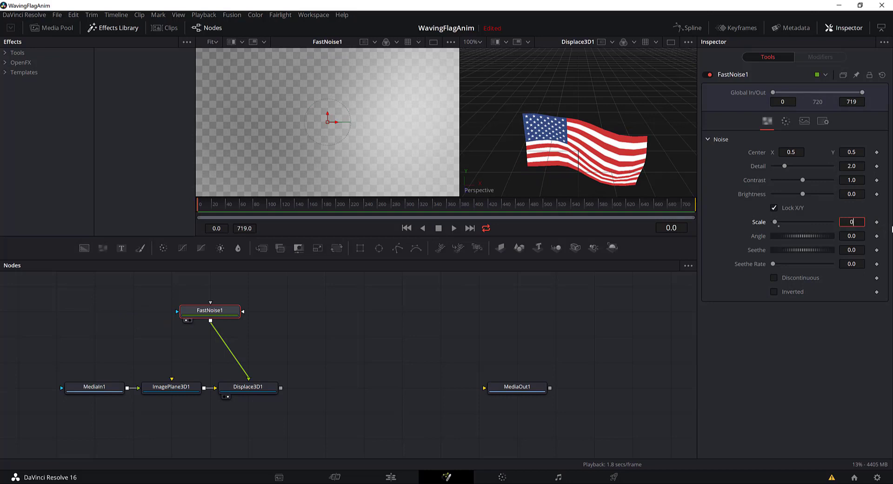
{"action": "type", "text": ".7"}
{"action": "key", "text": "Tab"}
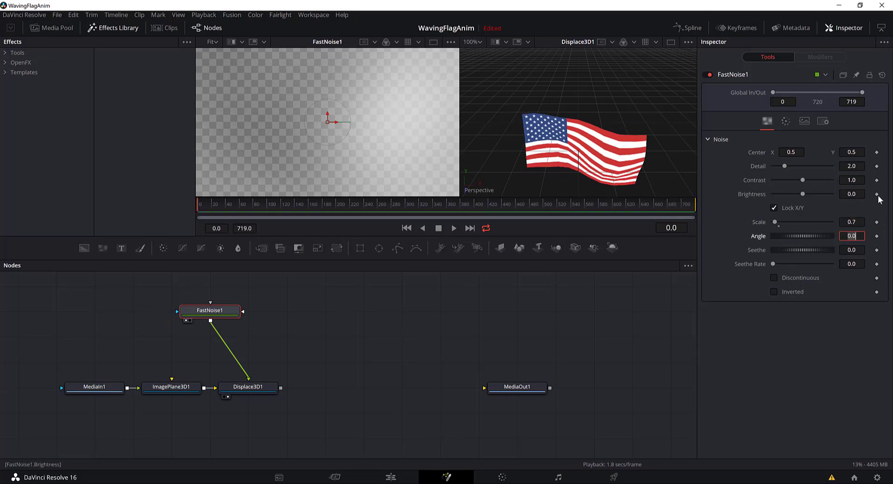
Set noise Detail to 1.1 and Contrast to 0.31, and reset Angle to zero.
{"action": "left_click_drag", "start_coordinate": [784, 167], "coordinate": [774, 173]}
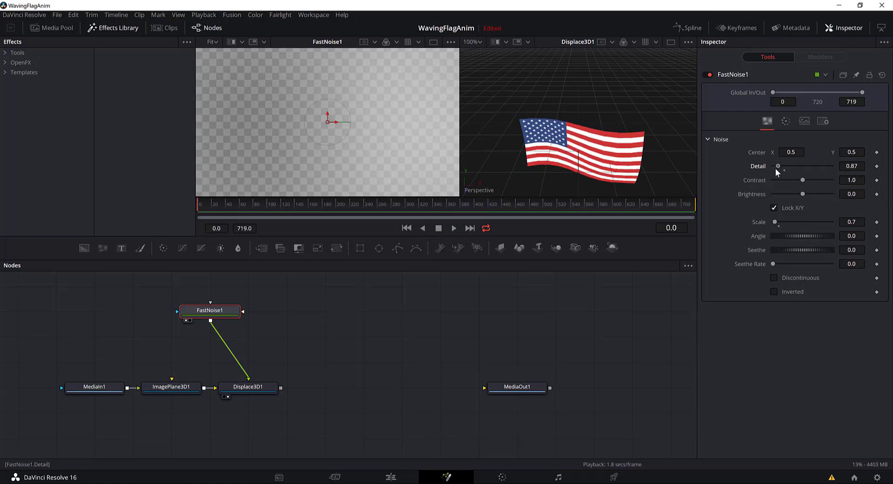
{"action": "mouse_move", "coordinate": [774, 173]}
{"action": "left_mouse_down"}
{"action": "mouse_move", "coordinate": [796, 181]}
{"action": "mouse_move", "coordinate": [784, 192]}
{"action": "left_mouse_up"}
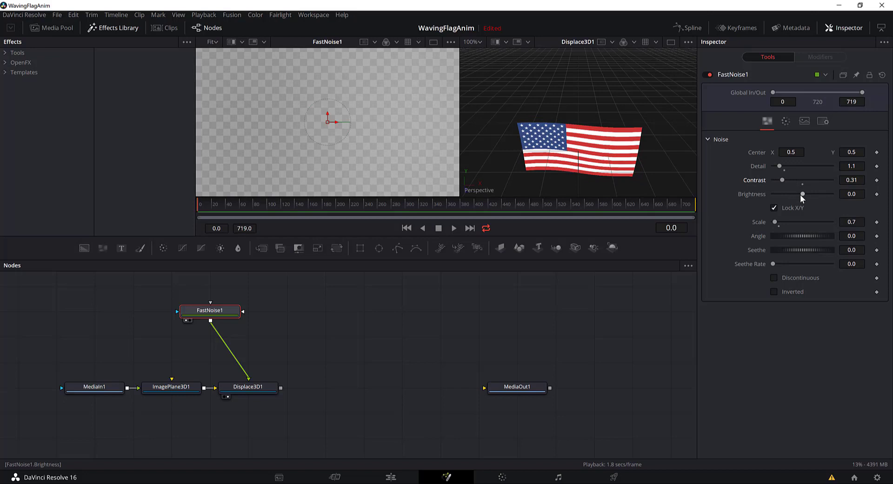
{"action": "left_click_drag", "start_coordinate": [801, 195], "coordinate": [804, 203]}
{"action": "mouse_move", "coordinate": [788, 239]}
{"action": "left_mouse_down"}
{"action": "mouse_move", "coordinate": [843, 244]}
{"action": "mouse_move", "coordinate": [813, 242]}
{"action": "left_mouse_up"}
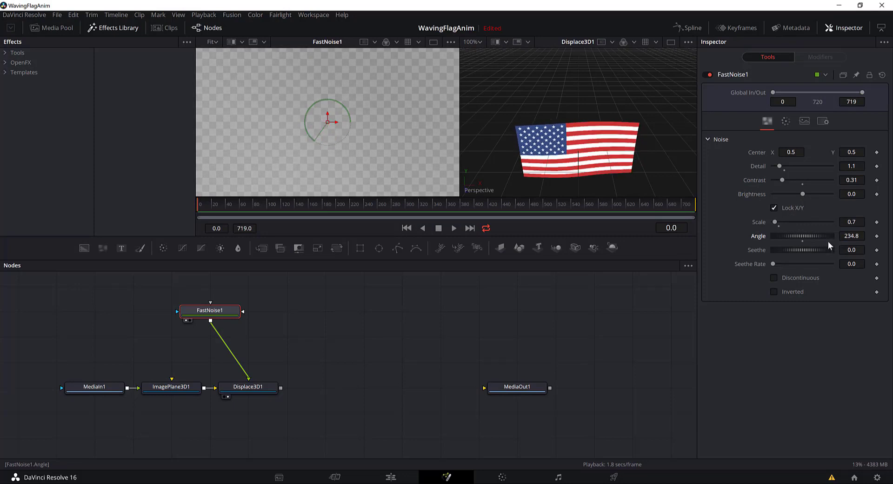
{"action": "double_click", "coordinate": [805, 241]}
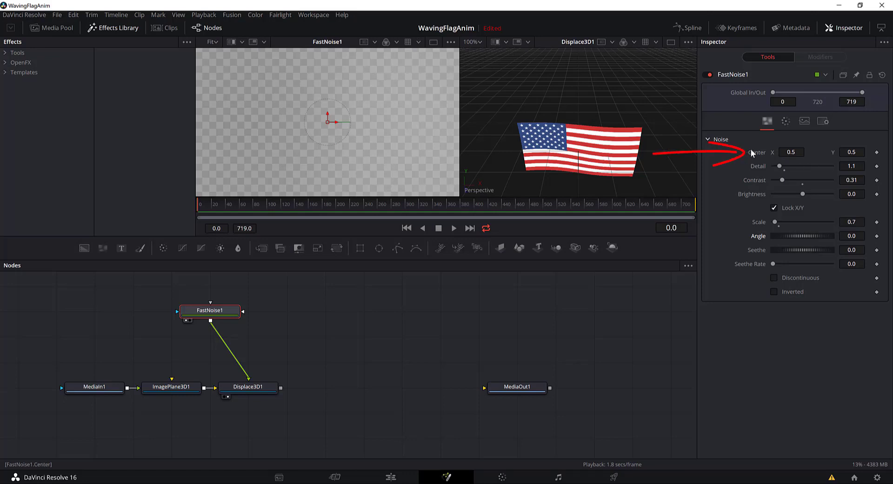
{"action": "right_click", "coordinate": [752, 155]}
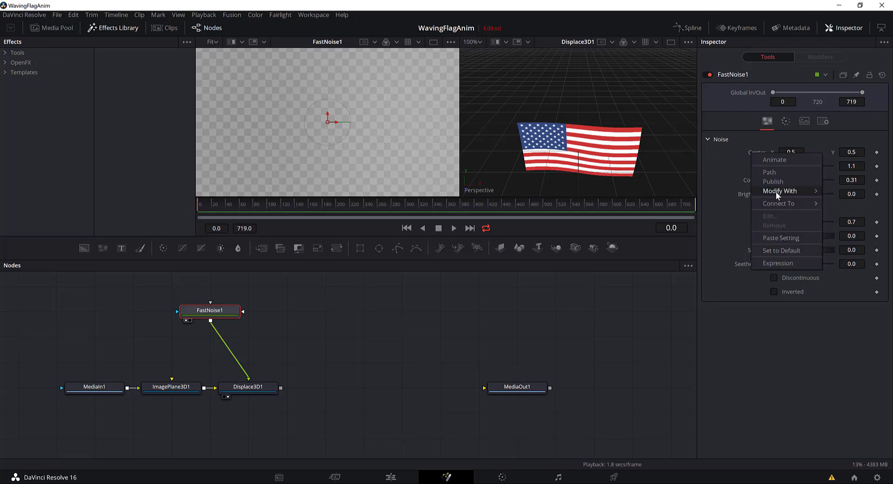
{"action": "mouse_move", "coordinate": [780, 191]}
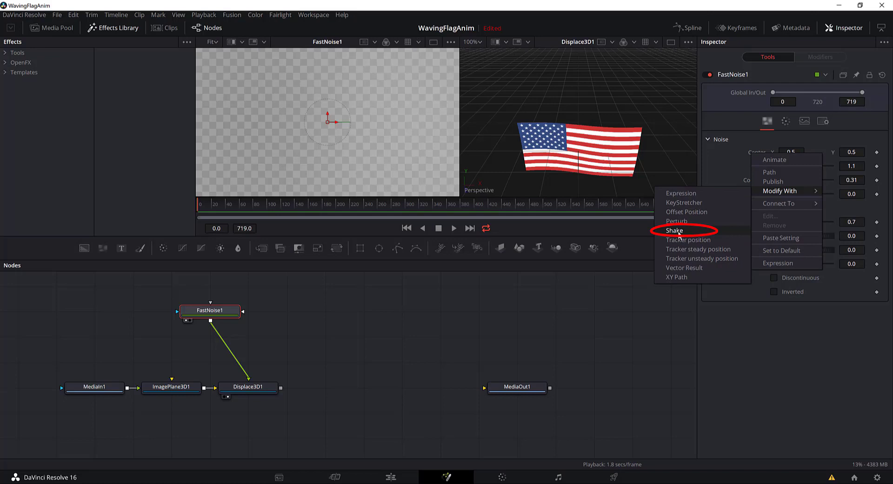
{"action": "left_click", "coordinate": [674, 230]}
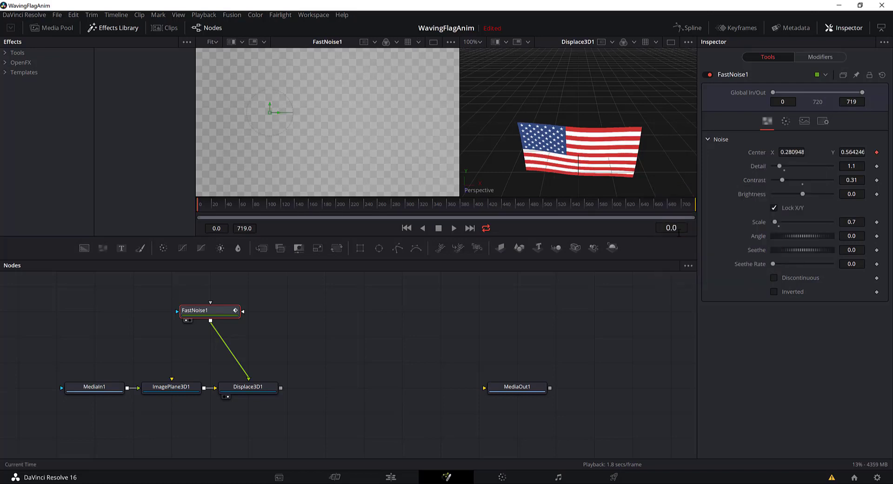
{"action": "left_click", "coordinate": [454, 228]}
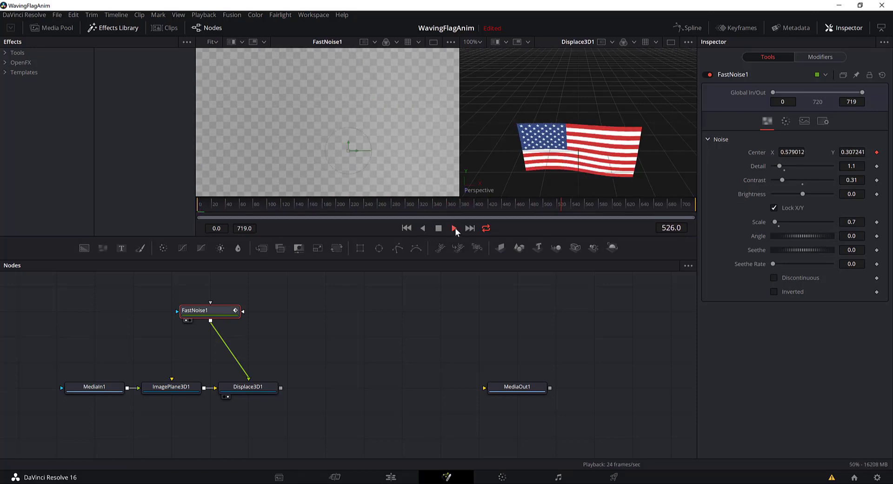
{"action": "left_click", "coordinate": [438, 227]}
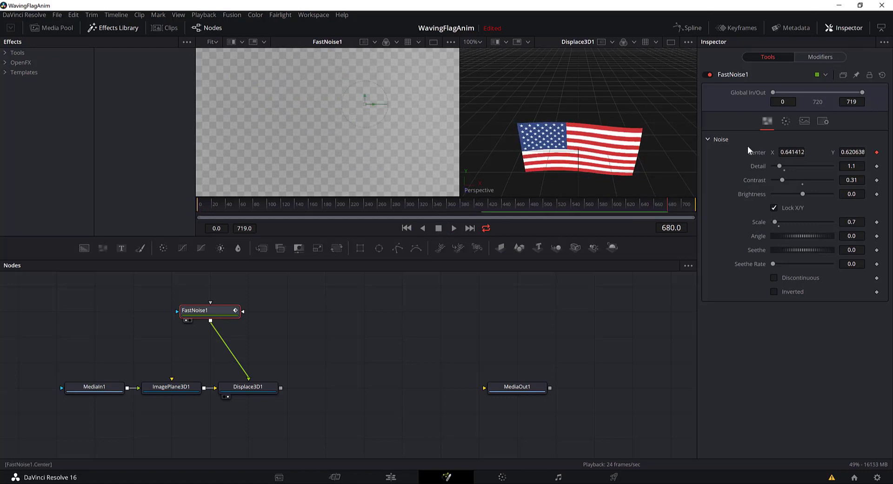
{"action": "key", "text": "ctrl+z"}
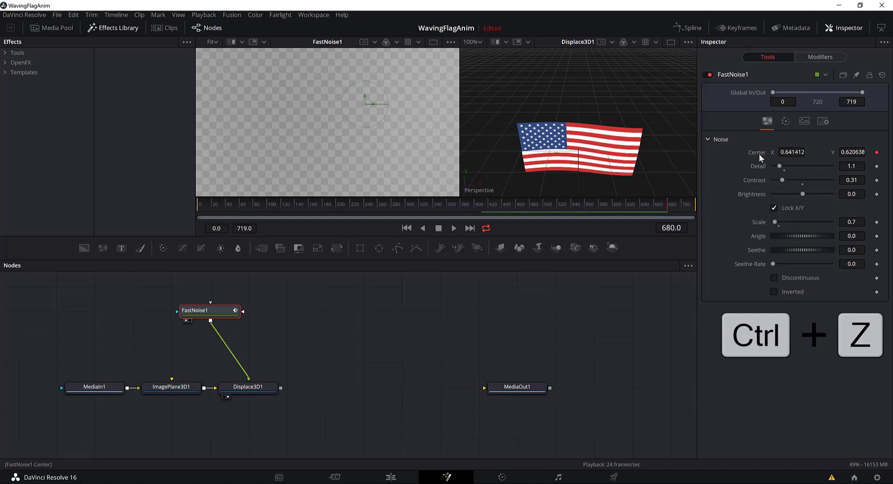
{"action": "key", "text": "ctrl+z"}
Give FastNoise1's Center the expression Point(time, time) and return to the first frame.
{"action": "right_click", "coordinate": [754, 156]}
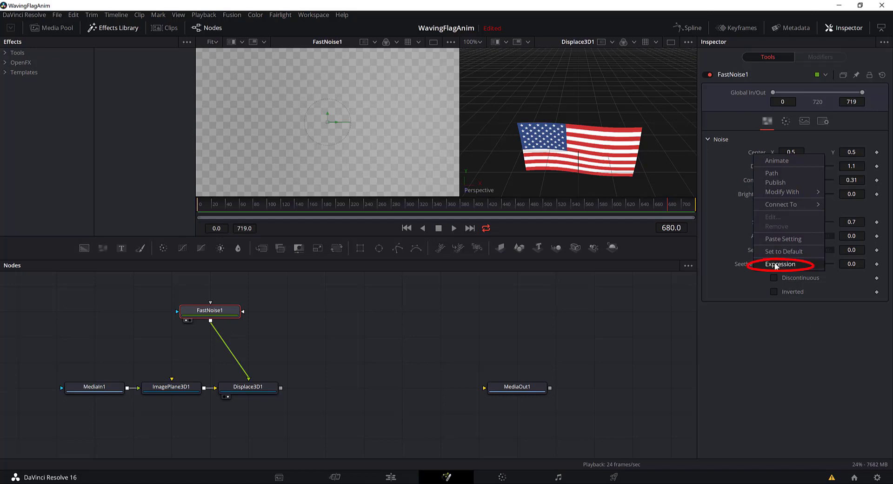
{"action": "left_click", "coordinate": [776, 266]}
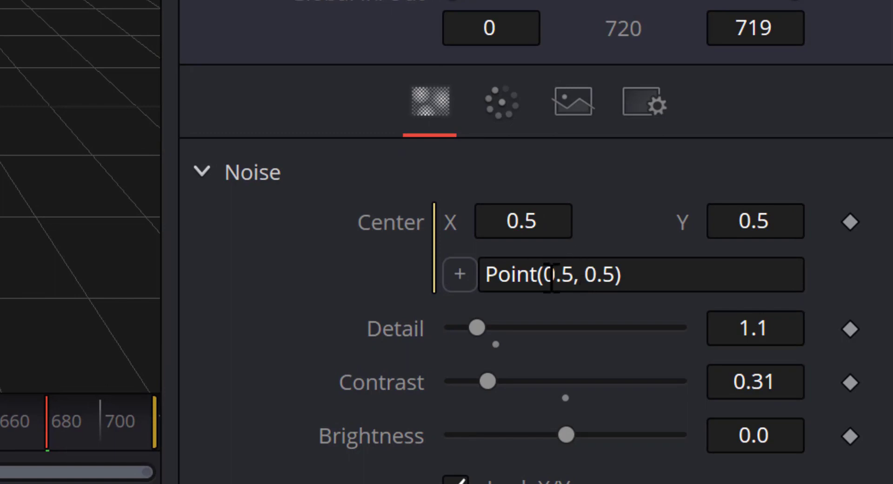
{"action": "left_click_drag", "start_coordinate": [544, 276], "coordinate": [573, 278]}
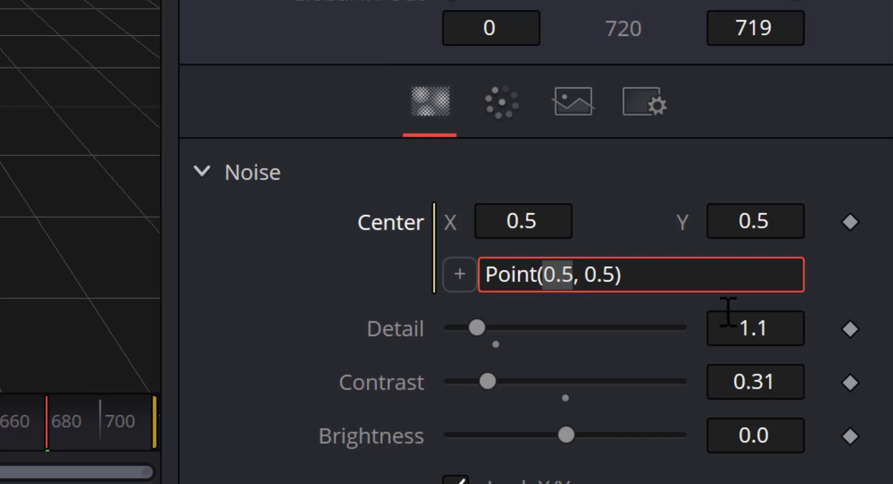
{"action": "type", "text": "ti"}
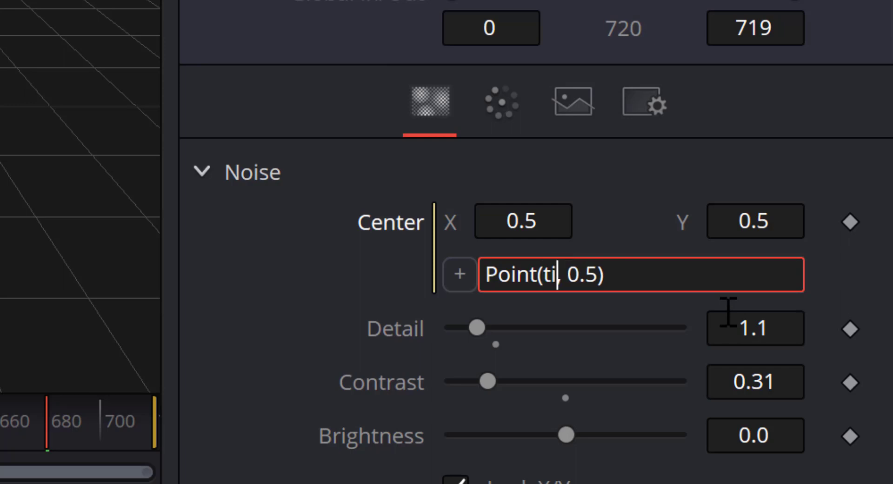
{"action": "type", "text": "me"}
{"action": "key", "text": "Right"}
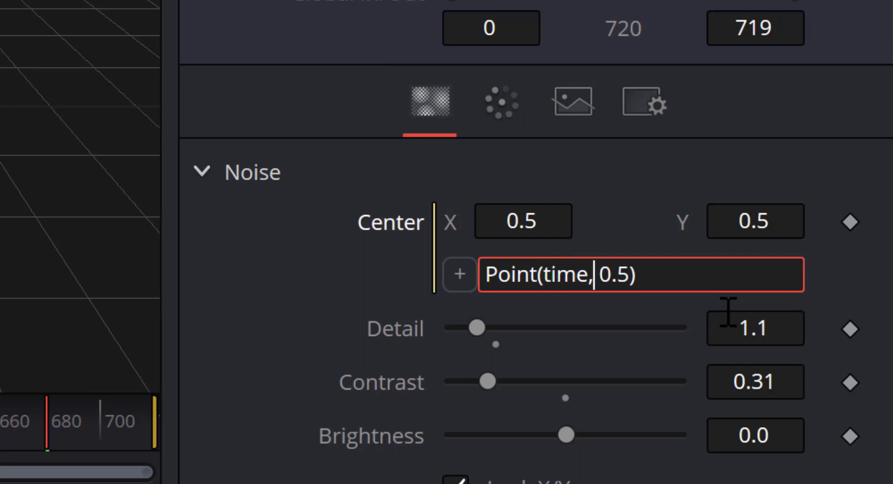
{"action": "key", "text": "Right"}
{"action": "key", "text": "Delete"}
{"action": "key", "text": "Delete"}
{"action": "key", "text": "Delete"}
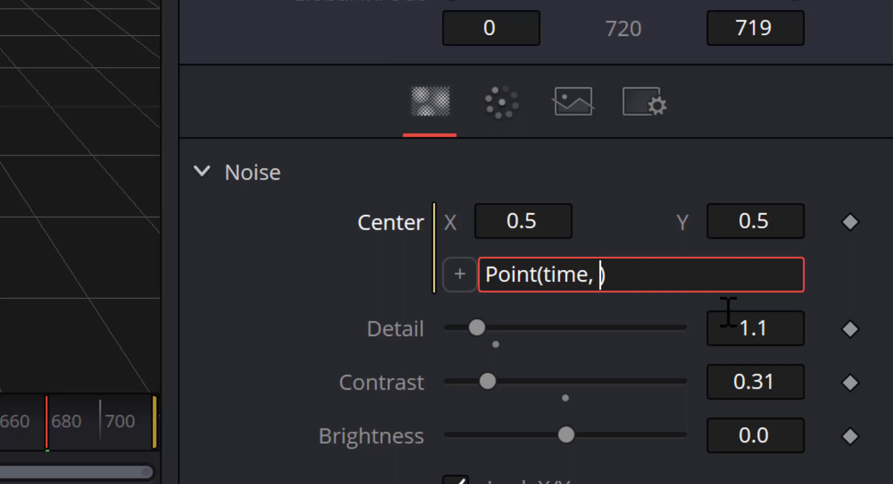
{"action": "type", "text": "time"}
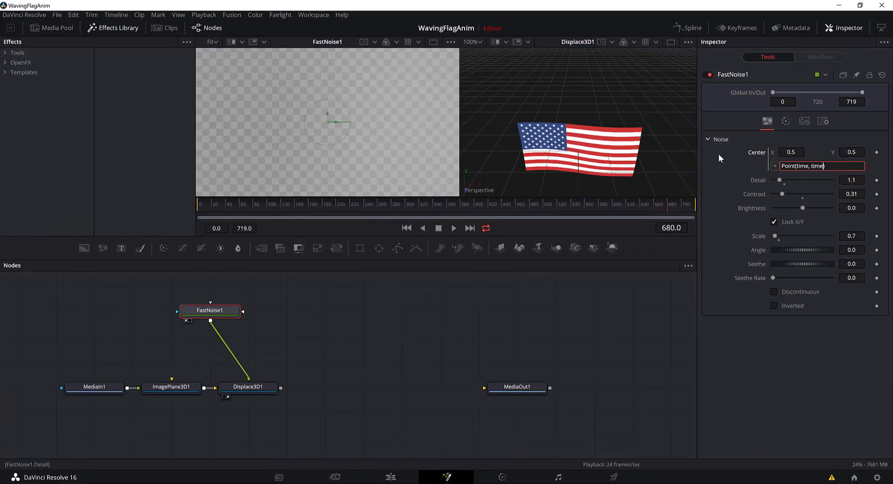
{"action": "key", "text": "Tab"}
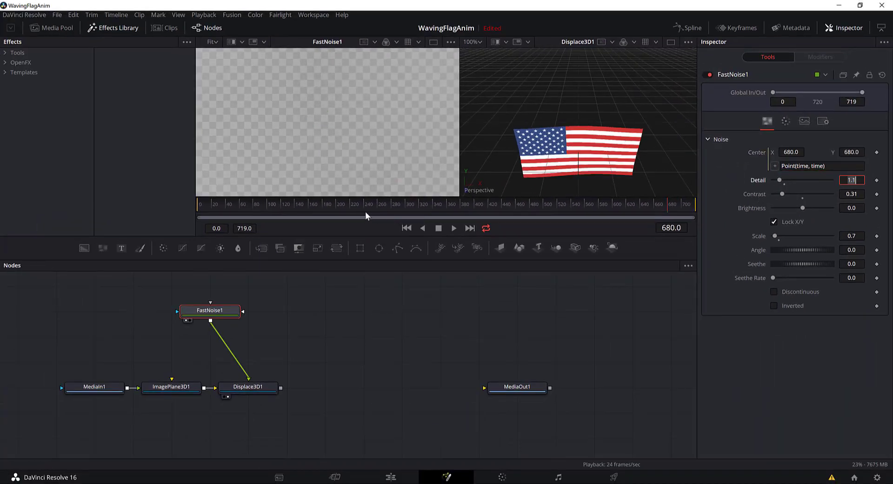
{"action": "left_click", "coordinate": [406, 227]}
Change the Center expression to Point(time/100, time/100) and play back the slower waves.
{"action": "left_click", "coordinate": [454, 228]}
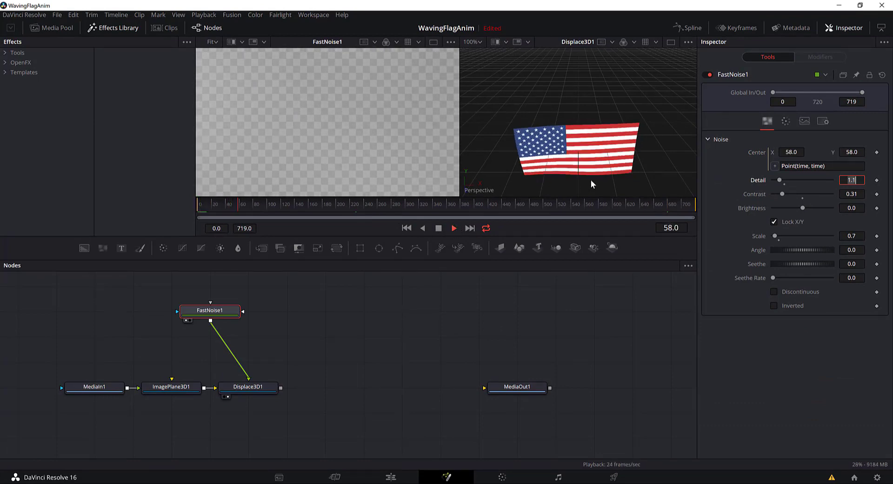
{"action": "left_click", "coordinate": [439, 229]}
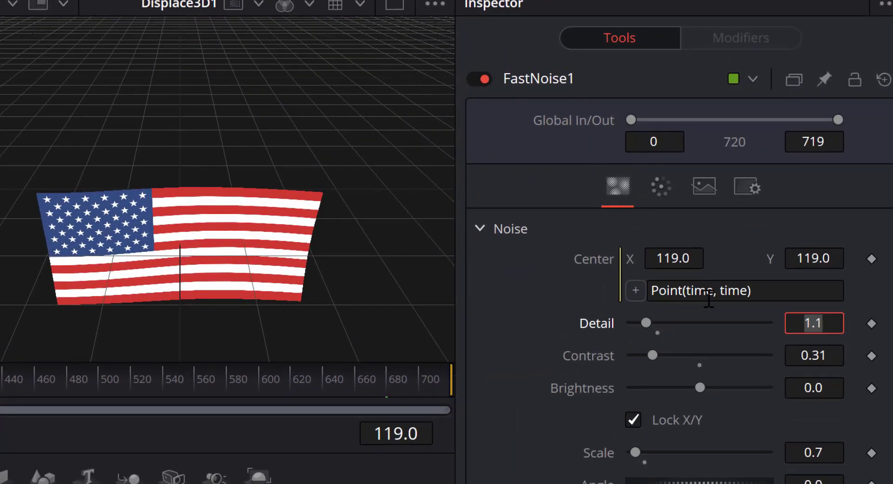
{"action": "left_click", "coordinate": [709, 292]}
{"action": "type", "text": "/"}
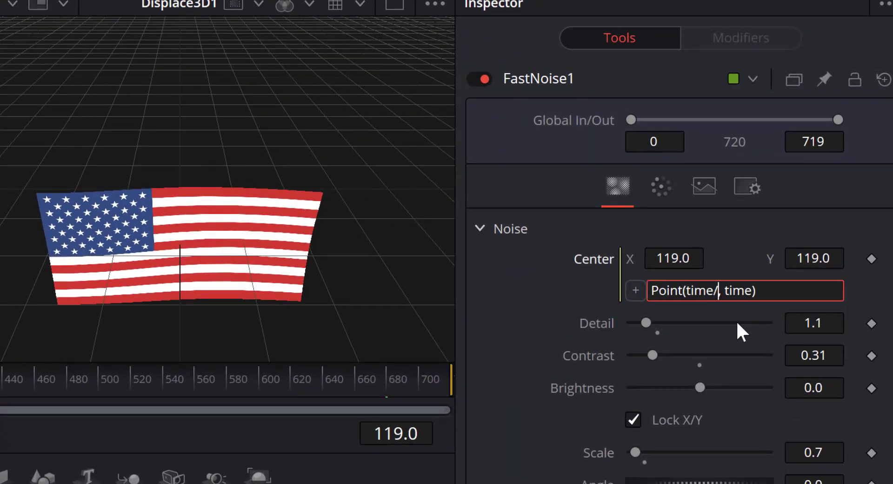
{"action": "type", "text": "1"}
{"action": "type", "text": "00"}
{"action": "key", "text": "Right"}
{"action": "key", "text": "Right"}
{"action": "key", "text": "Right"}
{"action": "key", "text": "Right"}
{"action": "key", "text": "Right"}
{"action": "key", "text": "Right"}
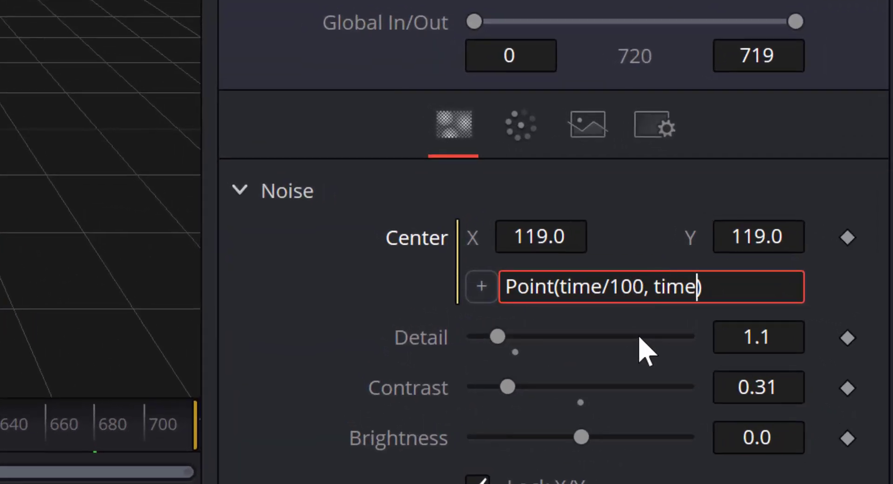
{"action": "type", "text": "/100"}
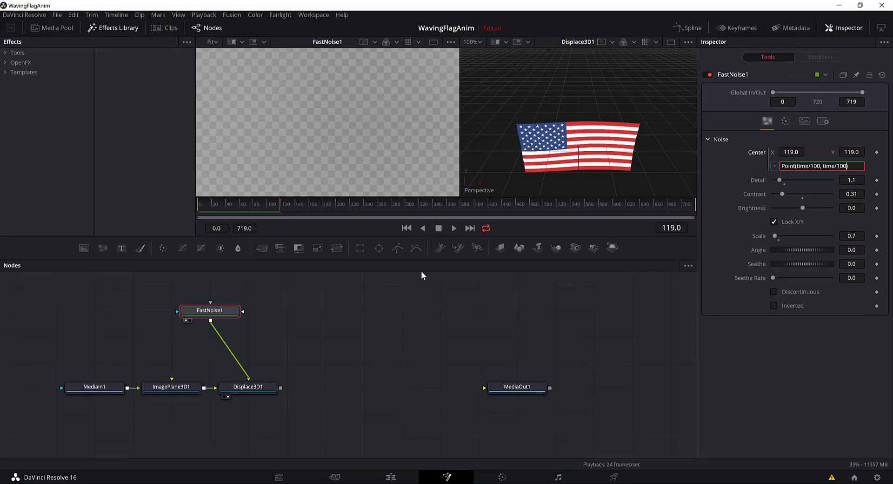
{"action": "key", "text": "Return"}
{"action": "left_click", "coordinate": [453, 228]}
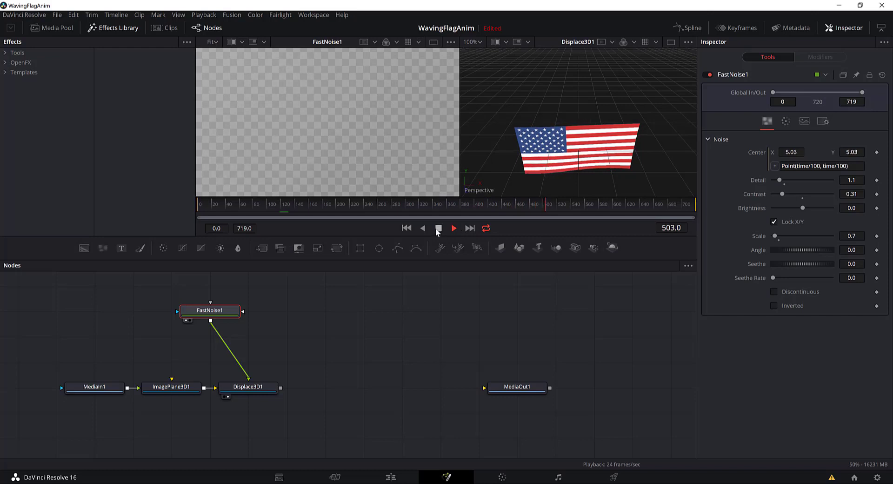
Add a Merge3D1 node after Displace3D1.
{"action": "left_click", "coordinate": [438, 230]}
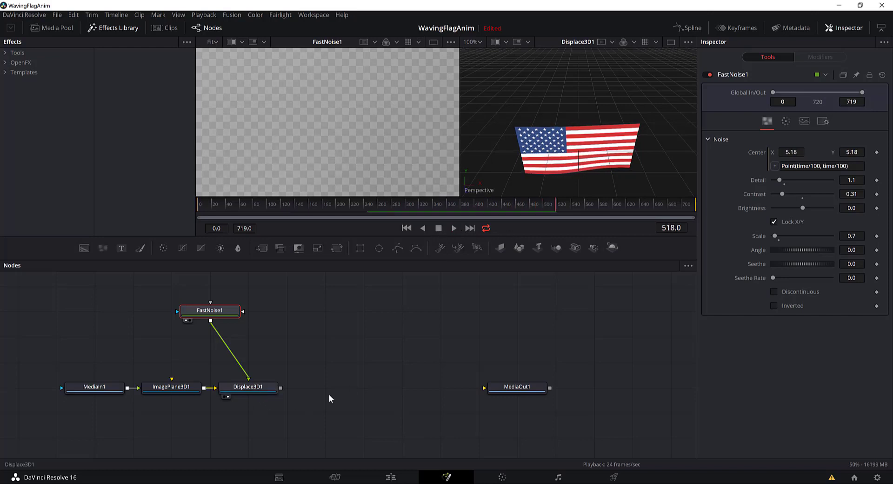
{"action": "scroll", "coordinate": [391, 378], "scroll_direction": "down", "scroll_amount": 1}
{"action": "left_click", "coordinate": [267, 381]}
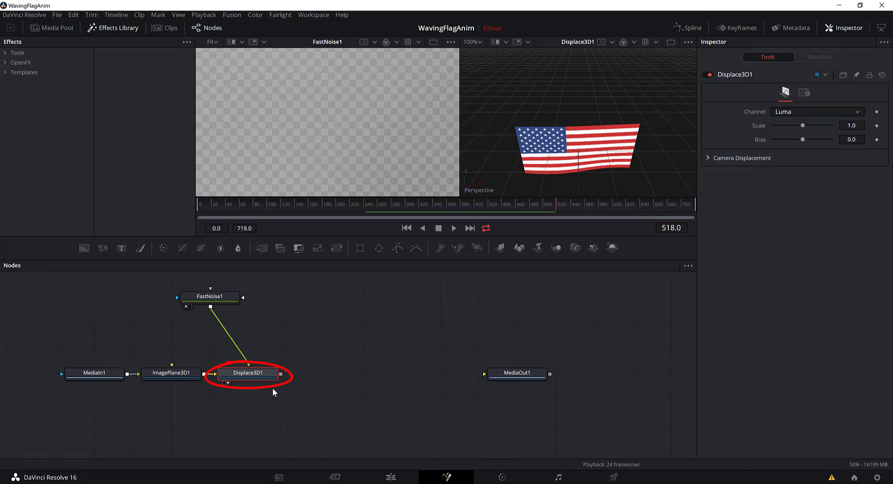
{"action": "key", "text": "ctrl+space"}
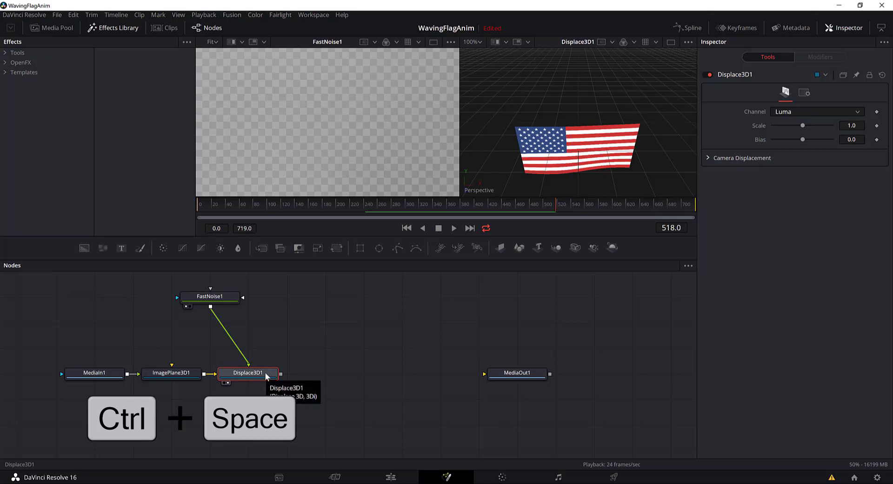
{"action": "key", "text": "ctrl+space"}
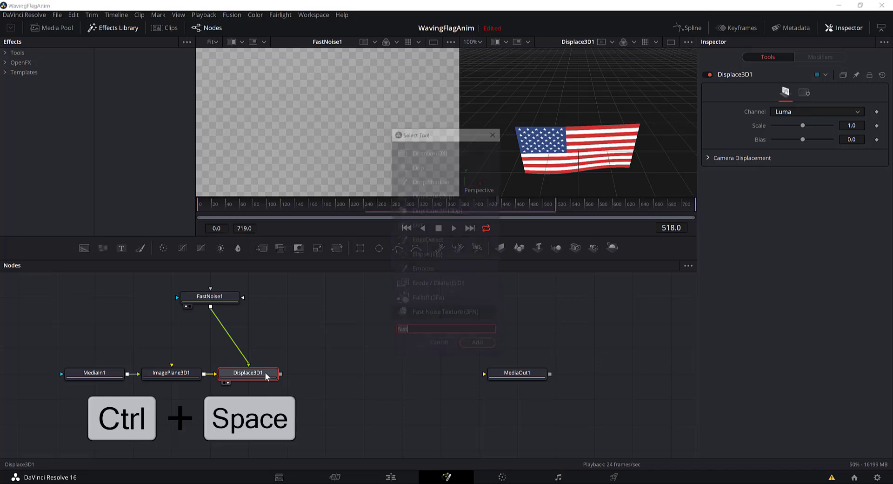
{"action": "type", "text": "merge"}
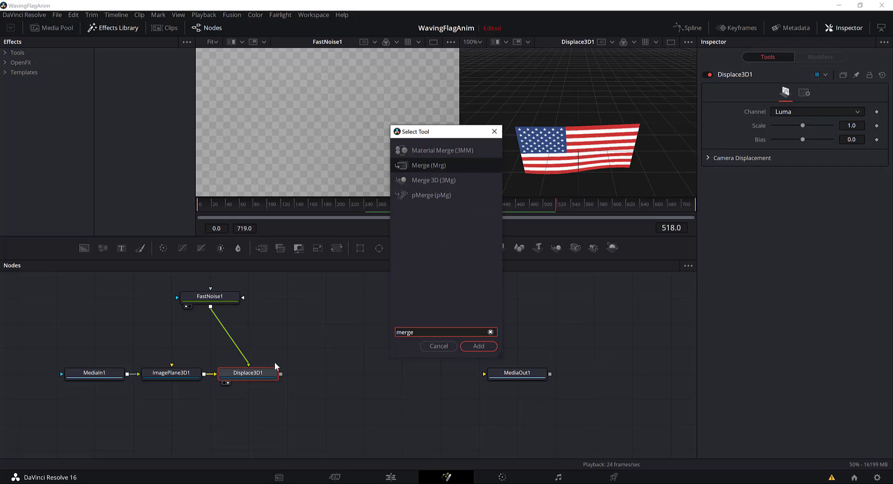
{"action": "left_click", "coordinate": [445, 182]}
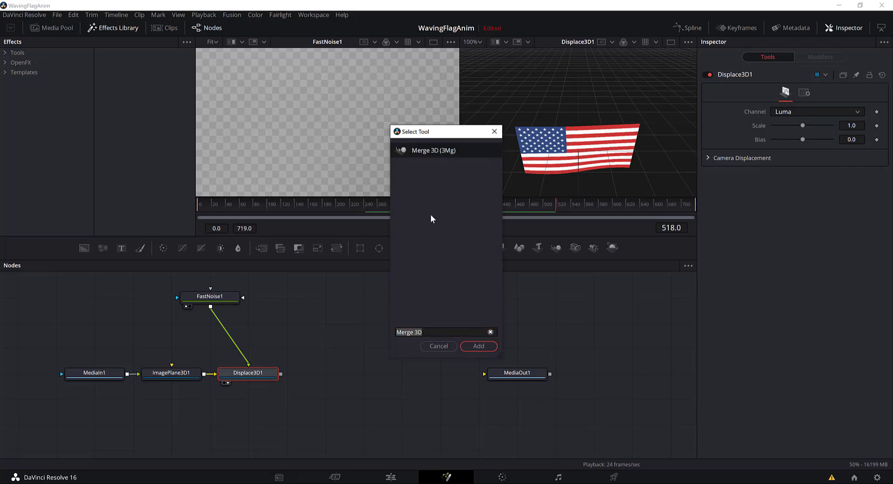
{"action": "left_click", "coordinate": [484, 348]}
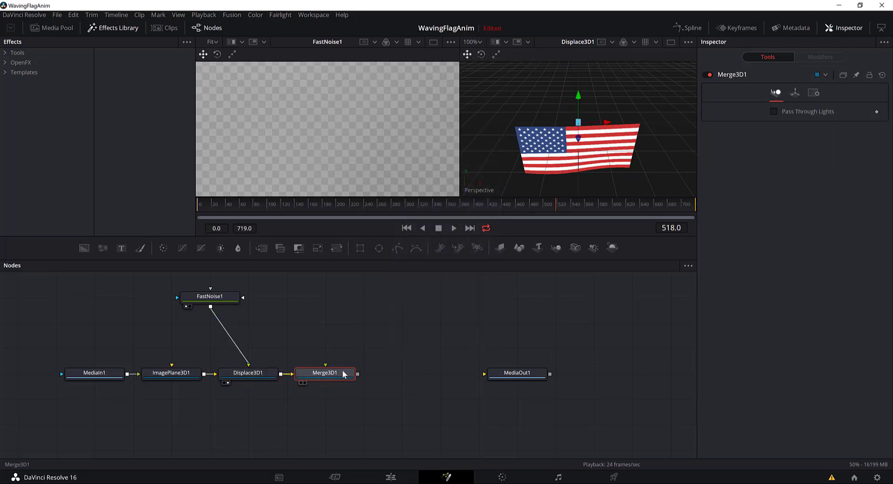
Add a Camera3D1 node feeding Merge3D1, placed directly below it.
{"action": "key", "text": "ctrl+space"}
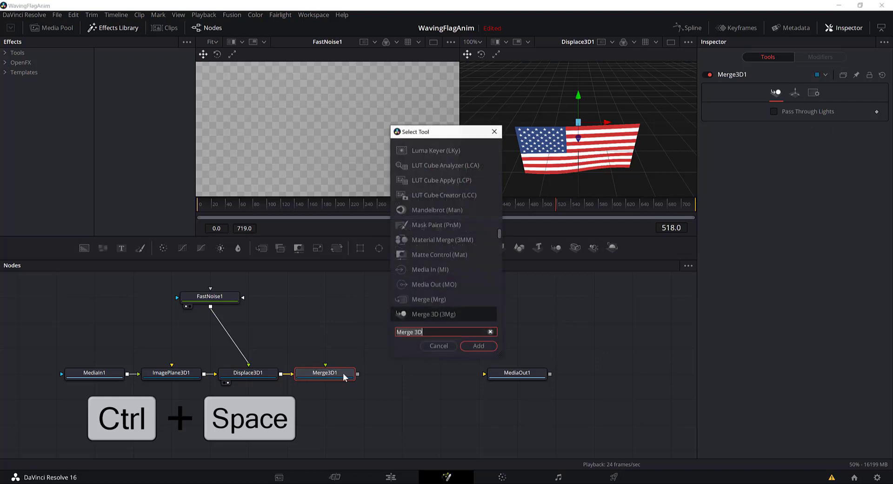
{"action": "type", "text": "came"}
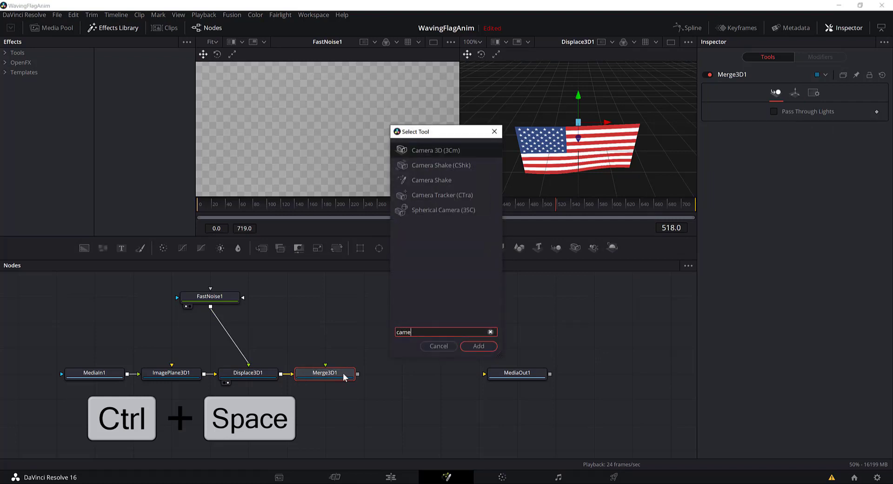
{"action": "key", "text": "Return"}
{"action": "left_click_drag", "start_coordinate": [191, 399], "coordinate": [344, 424]}
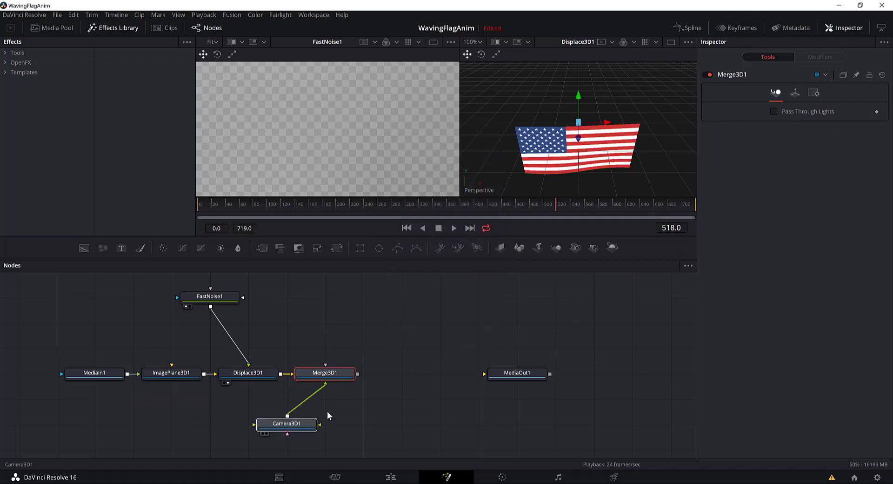
{"action": "left_click", "coordinate": [344, 375]}
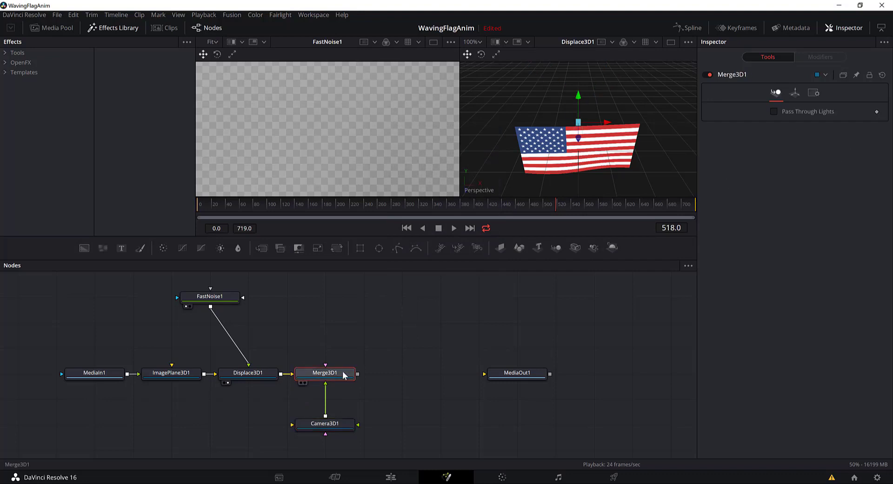
Add a SpotLight1 node feeding Merge3D1, placed beside FastNoise1.
{"action": "key", "text": "ctrl+space"}
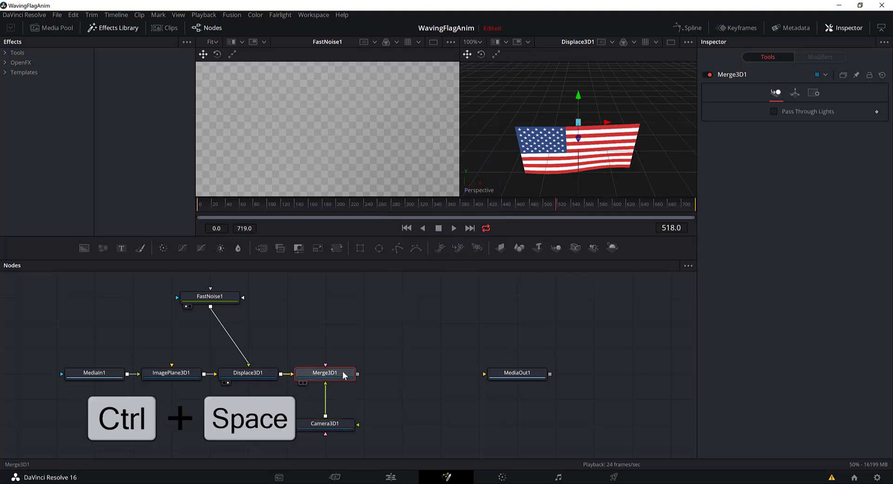
{"action": "type", "text": "came"}
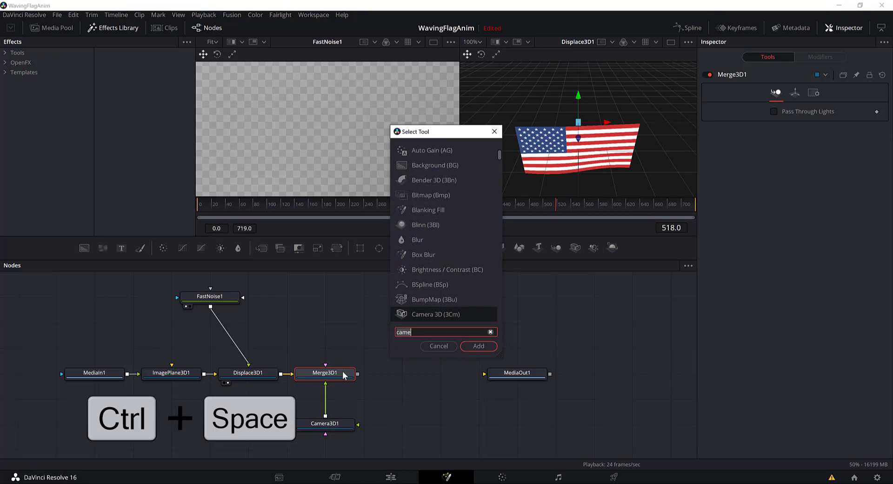
{"action": "key", "text": "BackSpace"}
{"action": "key", "text": "BackSpace"}
{"action": "key", "text": "BackSpace"}
{"action": "type", "text": "spot"}
{"action": "key", "text": "Return"}
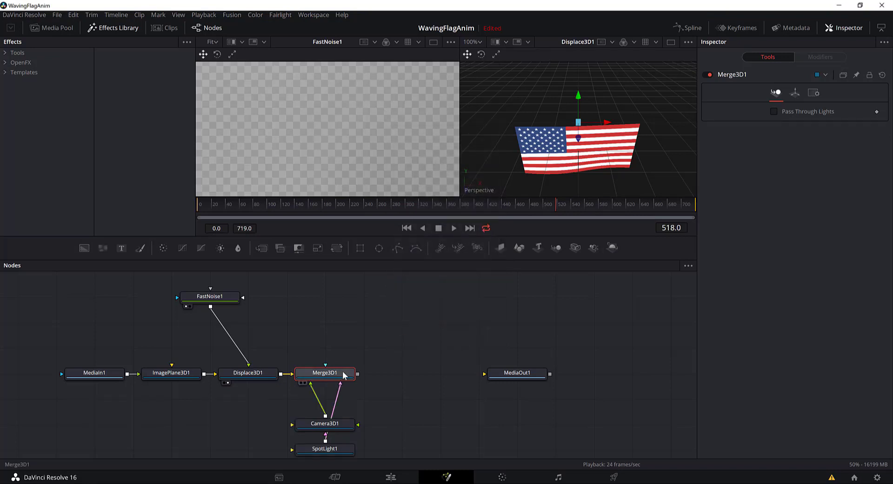
{"action": "left_click_drag", "start_coordinate": [341, 453], "coordinate": [303, 301]}
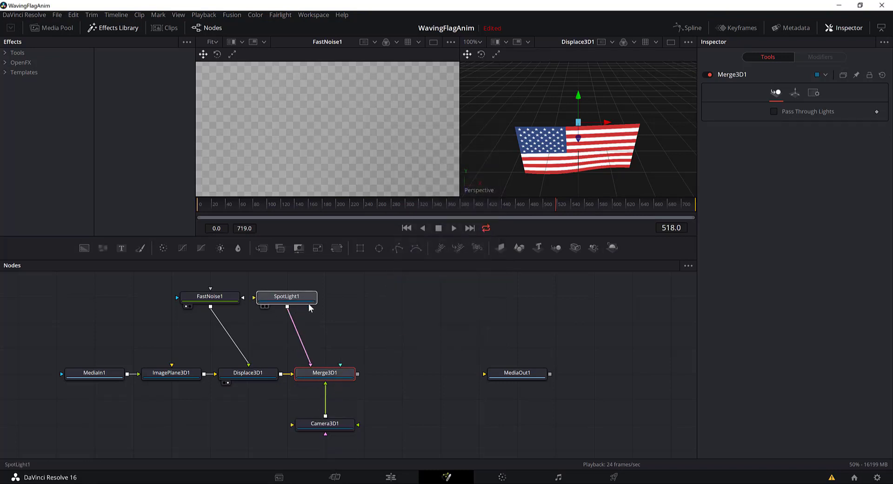
{"action": "left_click", "coordinate": [308, 302]}
{"action": "left_click", "coordinate": [341, 378]}
Add an AmbientLight1 node feeding Merge3D1, placed right of SpotLight1.
{"action": "key", "text": "ctrl+space"}
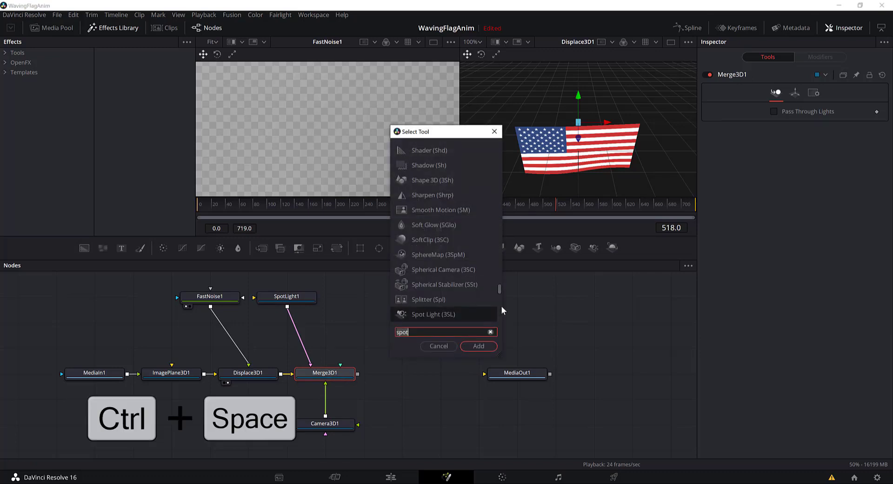
{"action": "key", "text": "BackSpace"}
{"action": "key", "text": "BackSpace"}
{"action": "key", "text": "BackSpace"}
{"action": "type", "text": "amb"}
{"action": "key", "text": "Return"}
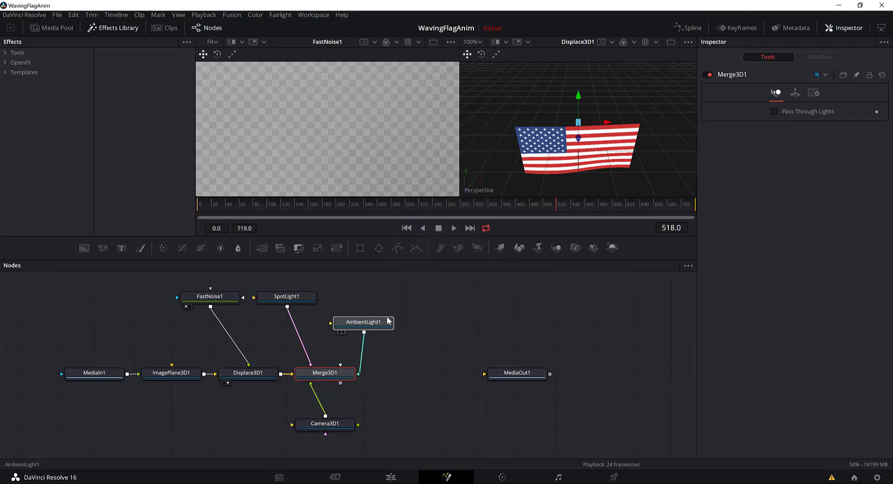
{"action": "left_click_drag", "start_coordinate": [310, 399], "coordinate": [386, 298]}
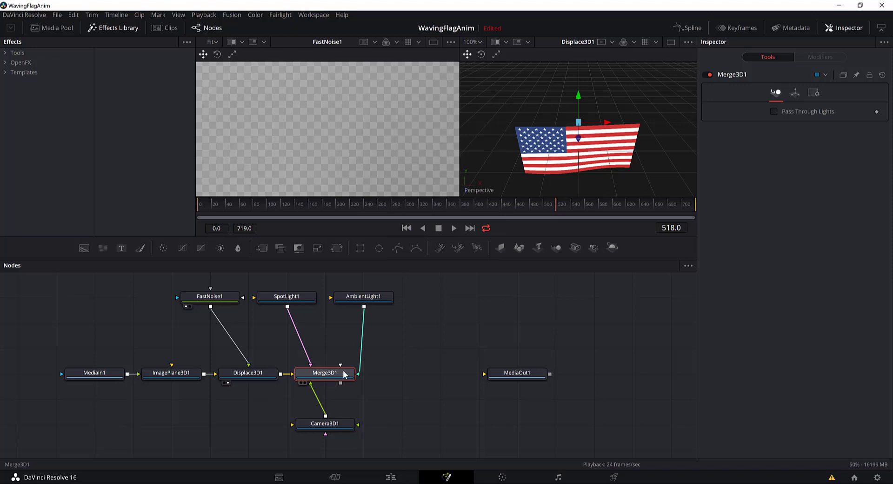
Add a Renderer 3D node after Merge3D1.
{"action": "key", "text": "ctrl+space"}
{"action": "type", "text": "re"}
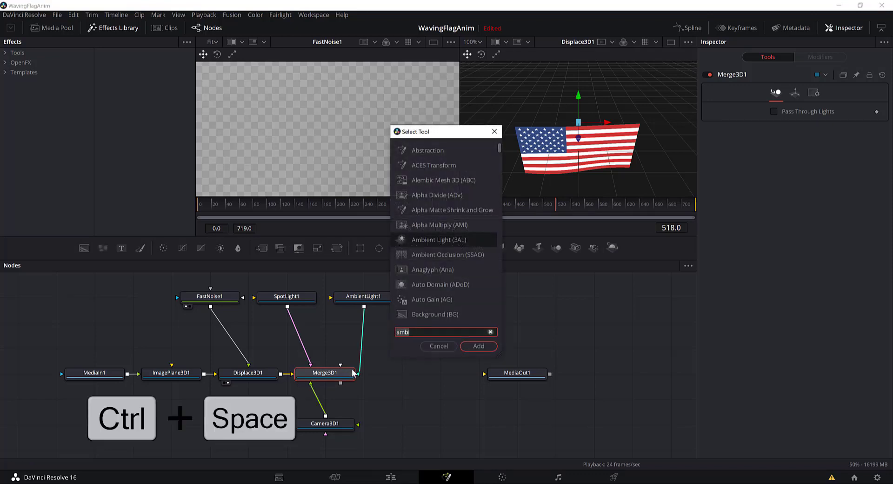
{"action": "type", "text": "nder"}
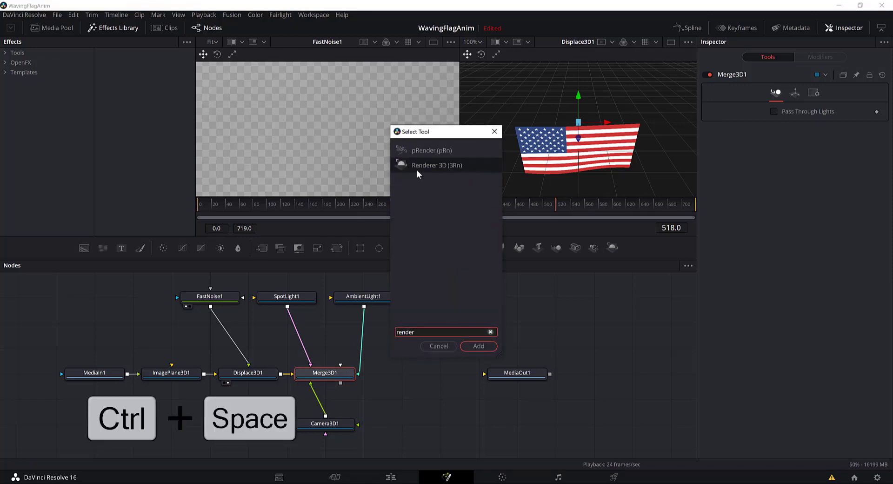
{"action": "left_click", "coordinate": [418, 170]}
Add Renderer3D1 after Merge3D1 and set it to the OpenGL Renderer.
{"action": "left_click", "coordinate": [478, 345]}
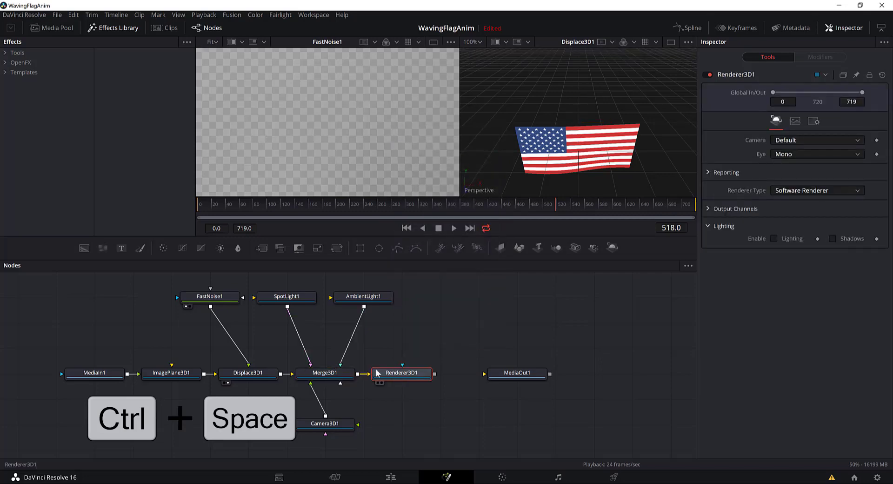
{"action": "left_click", "coordinate": [229, 295]}
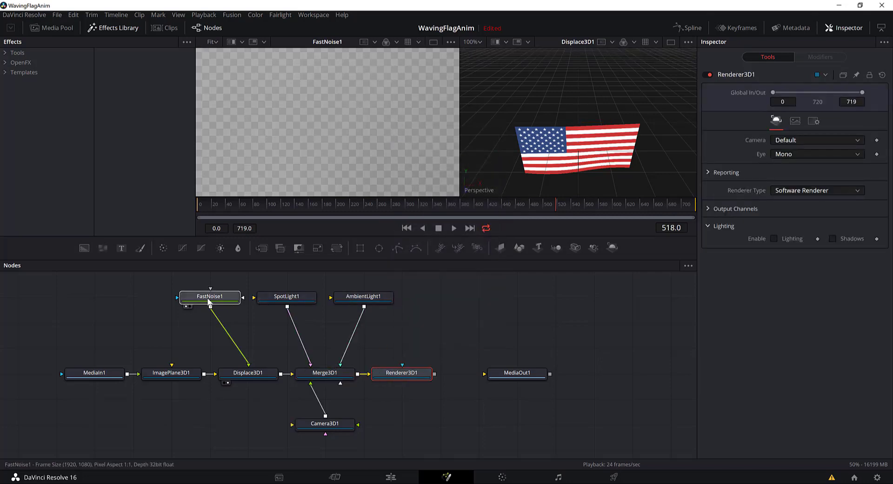
{"action": "left_click", "coordinate": [392, 371]}
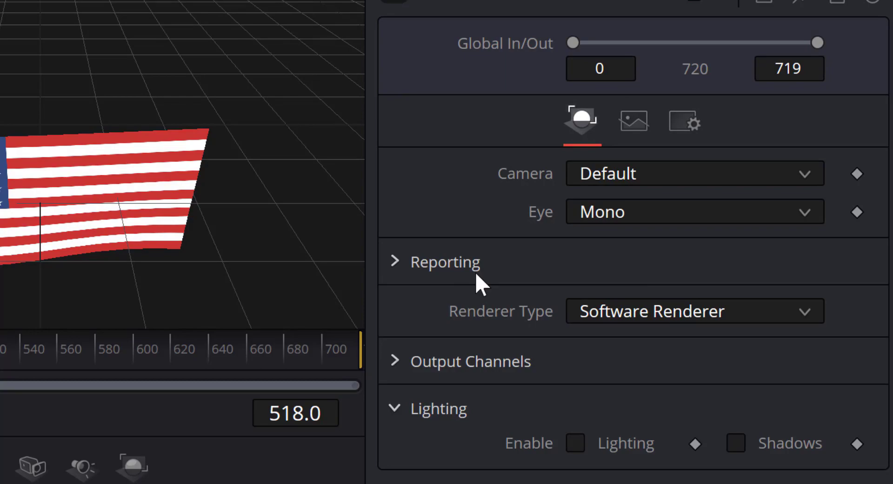
{"action": "left_click", "coordinate": [637, 313]}
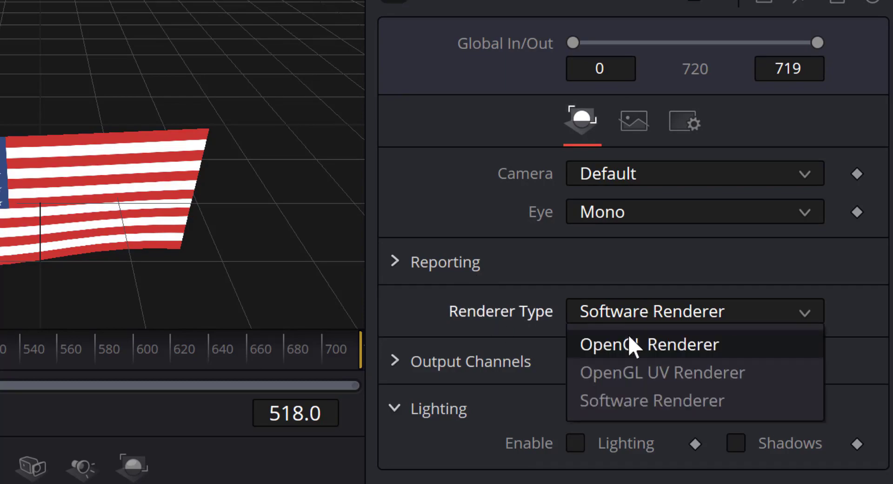
{"action": "left_click", "coordinate": [633, 345]}
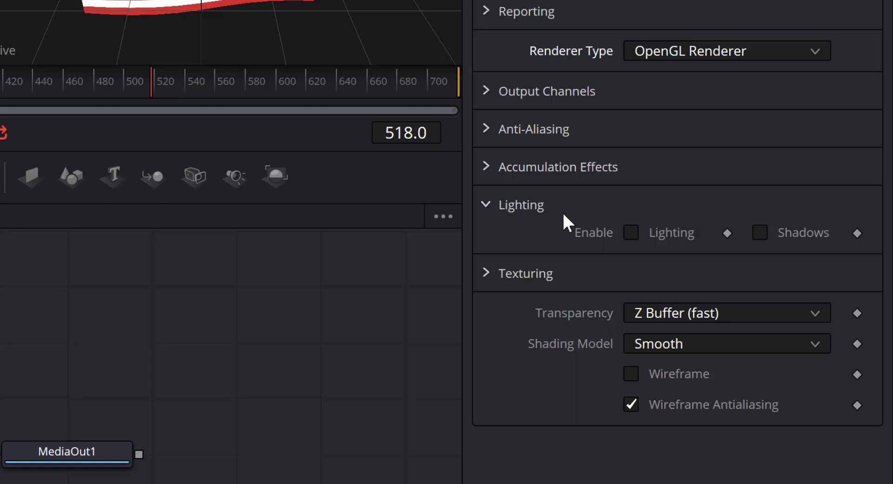
Enable lighting and shadows, view Renderer3D1's still-empty output, and select Camera3D1.
{"action": "left_click", "coordinate": [631, 228]}
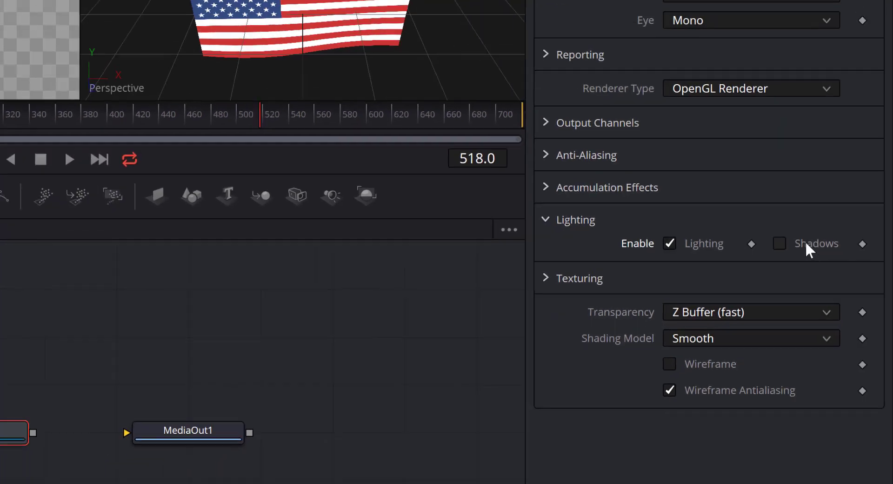
{"action": "left_click", "coordinate": [833, 273]}
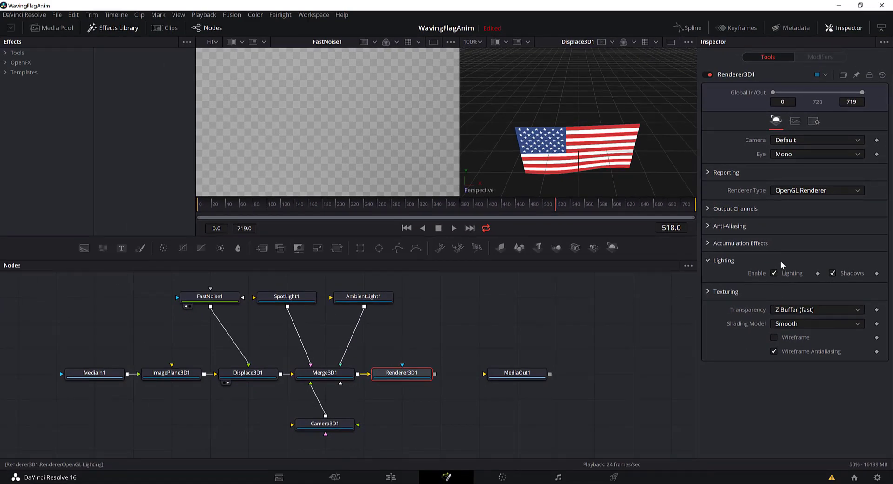
{"action": "mouse_move", "coordinate": [403, 373]}
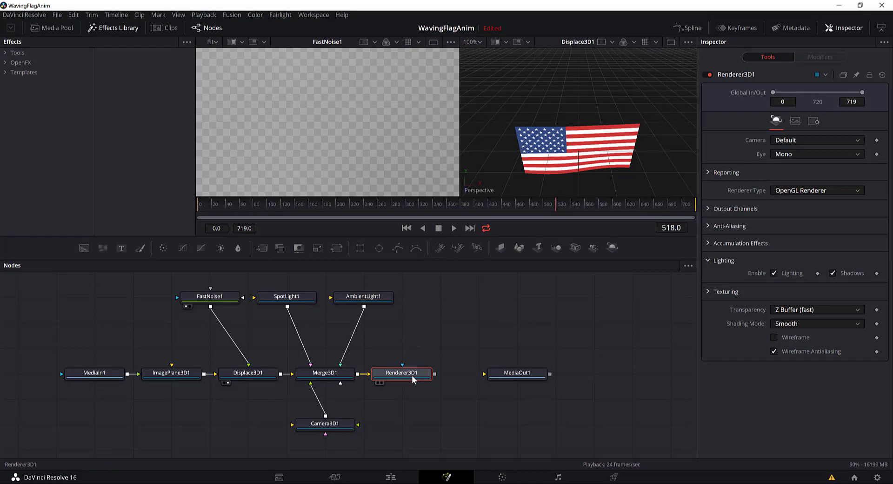
{"action": "key", "text": "2"}
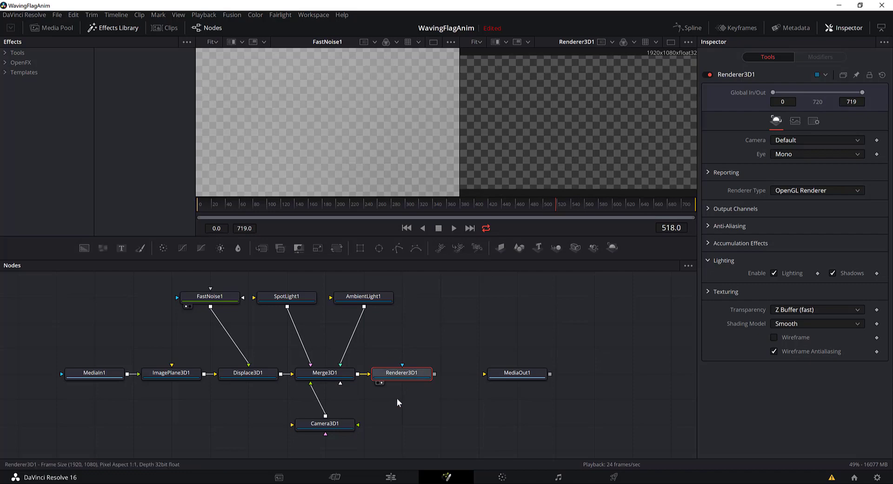
{"action": "left_click", "coordinate": [336, 424]}
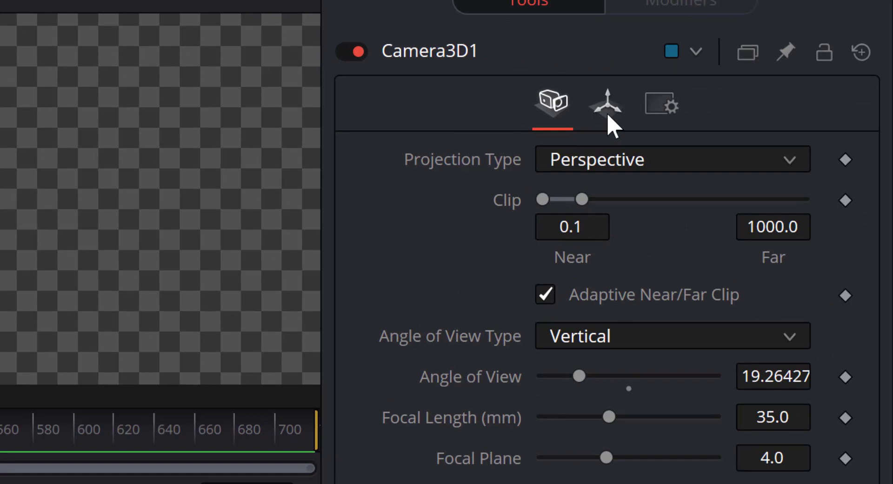
Move Camera3D1 along Z in its Transform tab, first trying a Z of 1.5.
{"action": "left_click", "coordinate": [608, 109]}
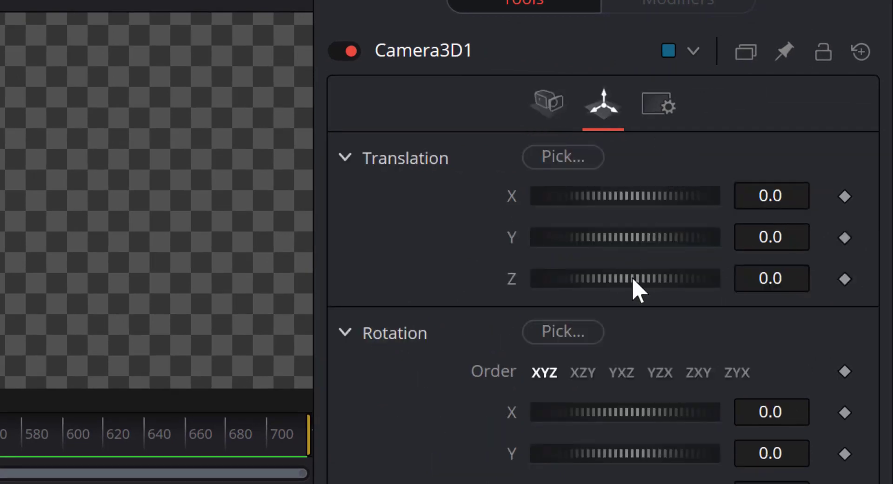
{"action": "left_click_drag", "start_coordinate": [634, 279], "coordinate": [737, 264]}
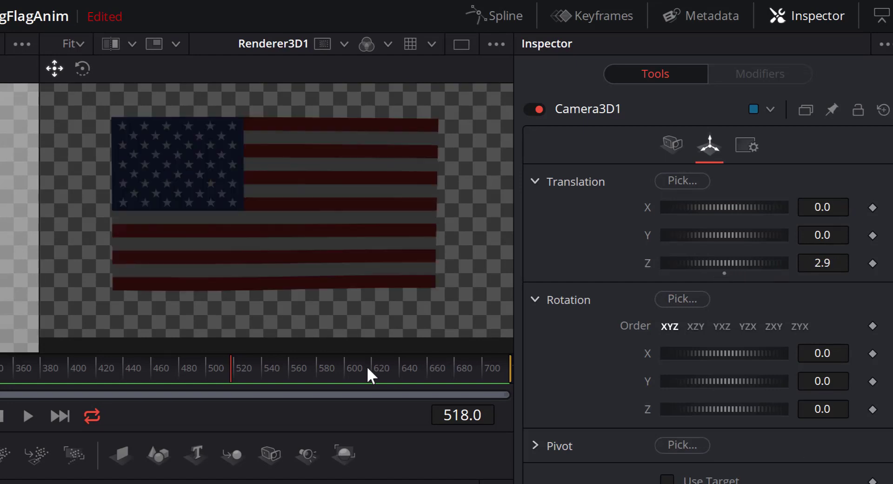
{"action": "mouse_move", "coordinate": [713, 260]}
{"action": "left_mouse_down"}
{"action": "mouse_move", "coordinate": [722, 260]}
{"action": "mouse_move", "coordinate": [714, 262]}
{"action": "left_mouse_up"}
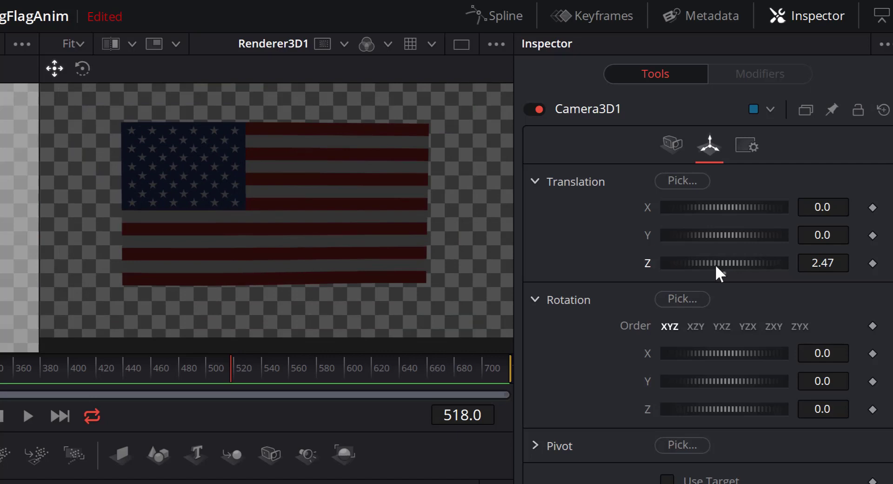
{"action": "left_click_drag", "start_coordinate": [713, 266], "coordinate": [716, 268]}
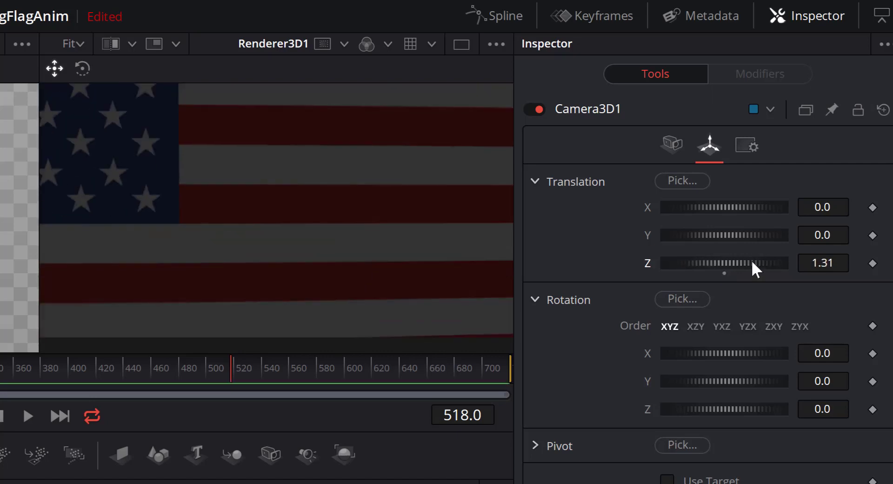
{"action": "left_click", "coordinate": [837, 263]}
{"action": "key", "text": "BackSpace"}
{"action": "key", "text": "BackSpace"}
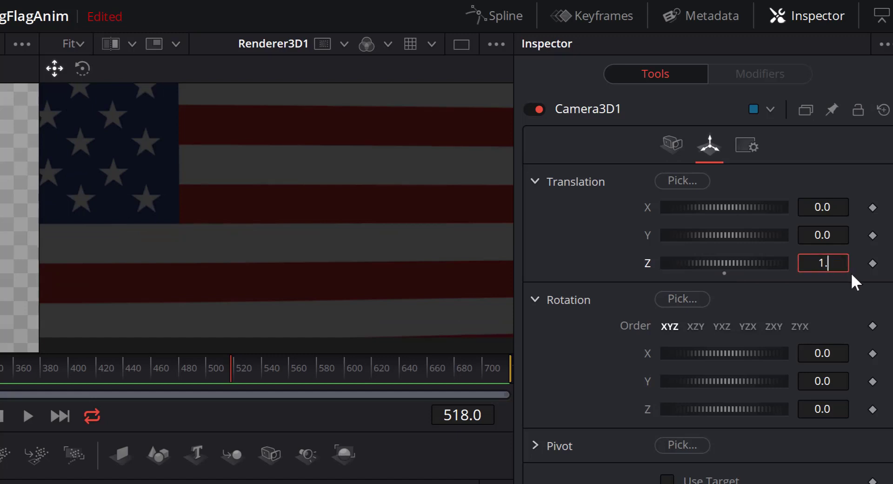
{"action": "type", "text": "5"}
{"action": "key", "text": "Tab"}
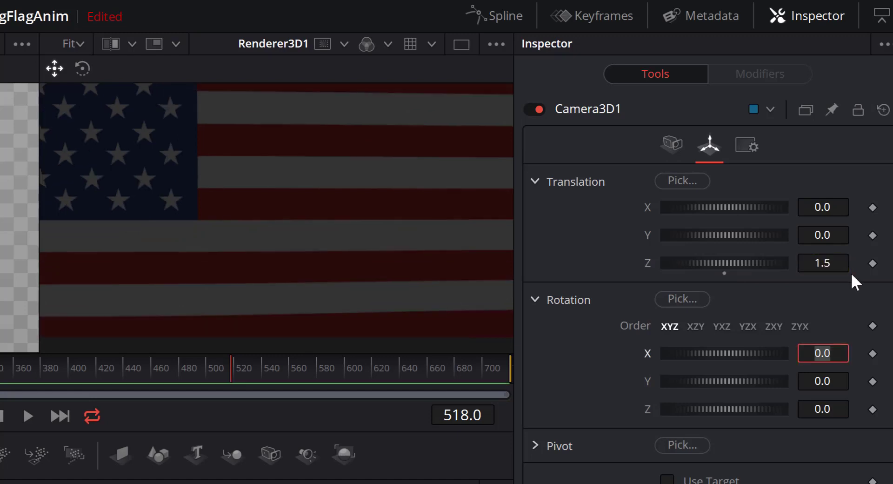
Refine the camera Z through 1.6 and 1.8, settling on 2.0.
{"action": "left_click", "coordinate": [845, 265]}
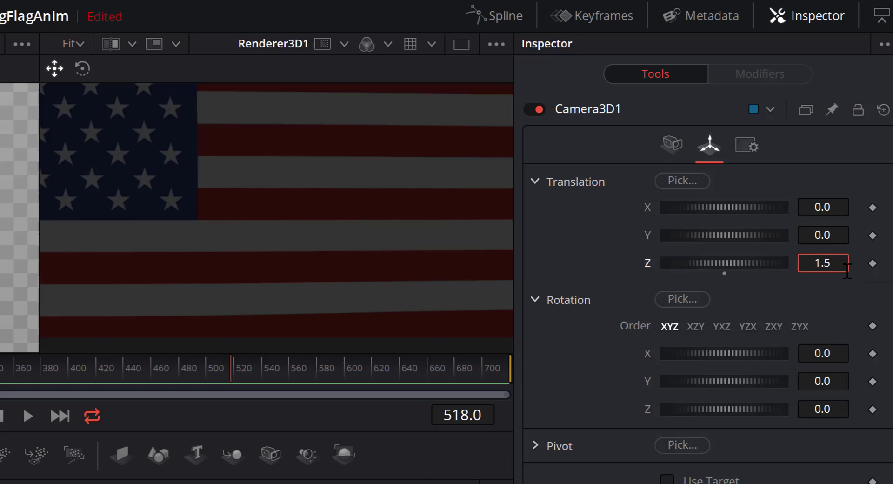
{"action": "key", "text": "BackSpace"}
{"action": "type", "text": "6"}
{"action": "key", "text": "Tab"}
{"action": "scroll", "coordinate": [846, 266], "scroll_direction": "down", "scroll_amount": 5}
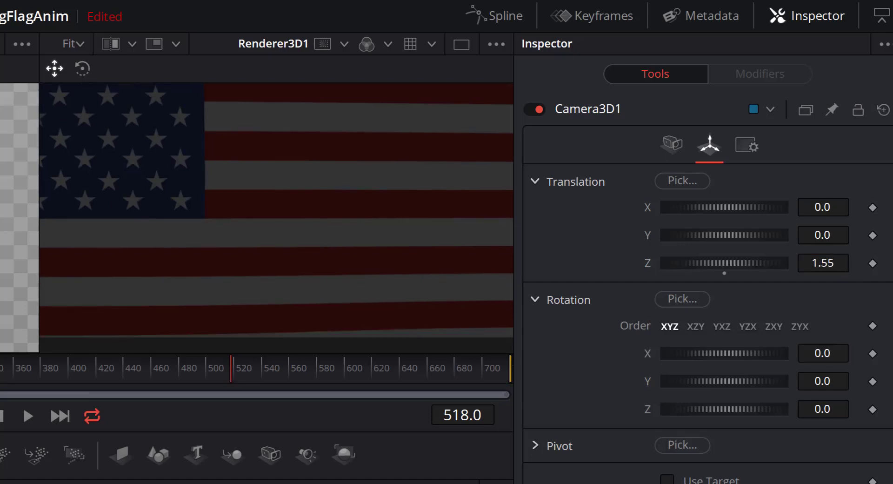
{"action": "scroll", "coordinate": [846, 266], "scroll_direction": "down", "scroll_amount": 1}
{"action": "left_click", "coordinate": [846, 264]}
{"action": "type", "text": "1."}
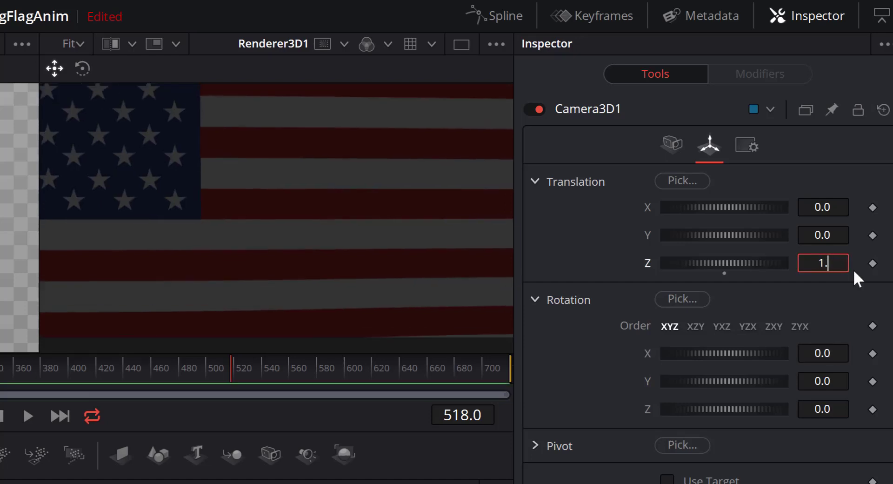
{"action": "type", "text": "8"}
{"action": "key", "text": "Tab"}
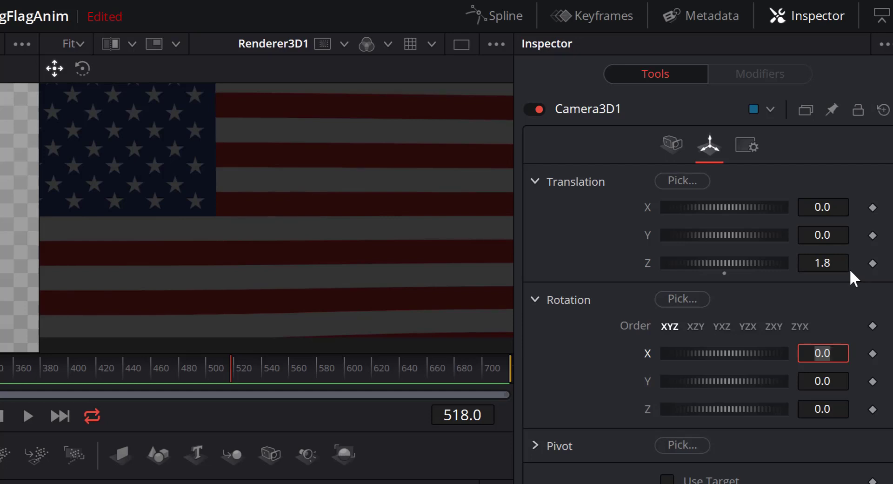
{"action": "left_click", "coordinate": [840, 265]}
{"action": "type", "text": "2"}
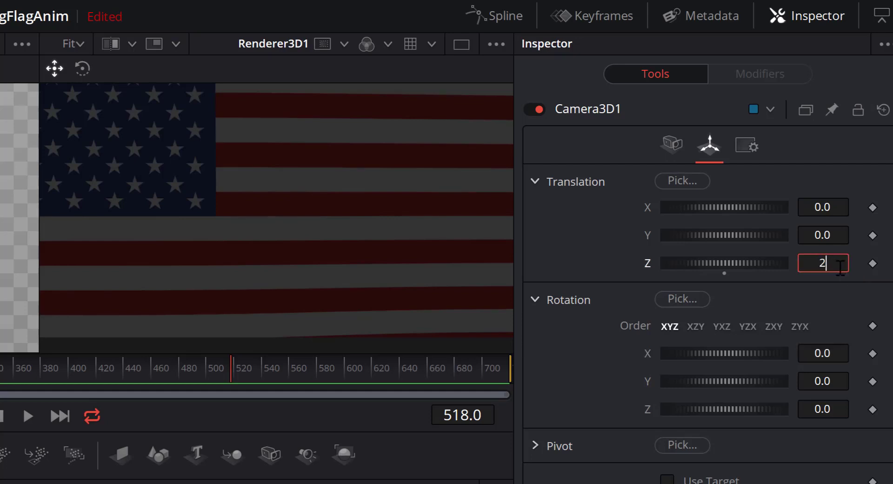
{"action": "type", "text": ".0"}
{"action": "key", "text": "Tab"}
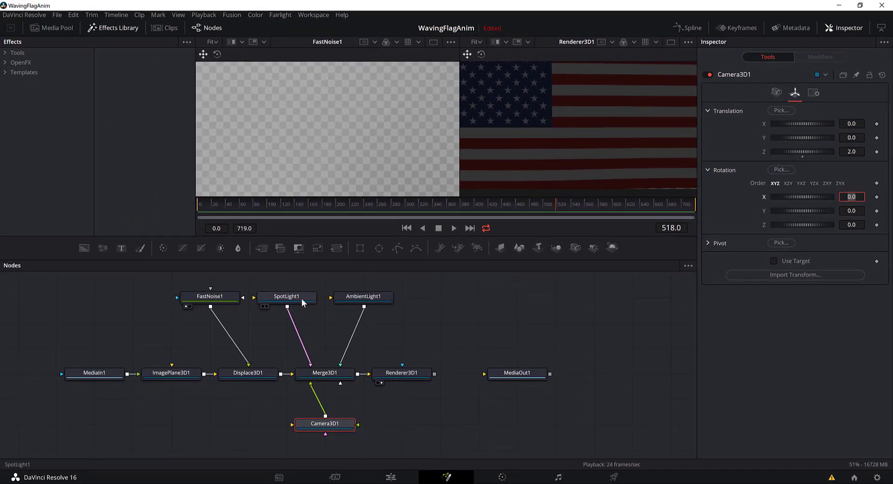
Adjust SpotLight1's Translation Z to move it toward the flag.
{"action": "left_click", "coordinate": [301, 298]}
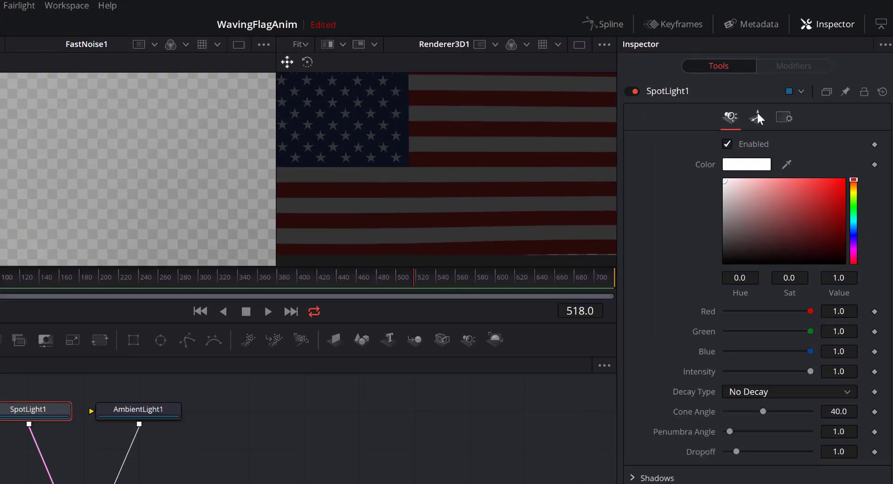
{"action": "left_click", "coordinate": [795, 93]}
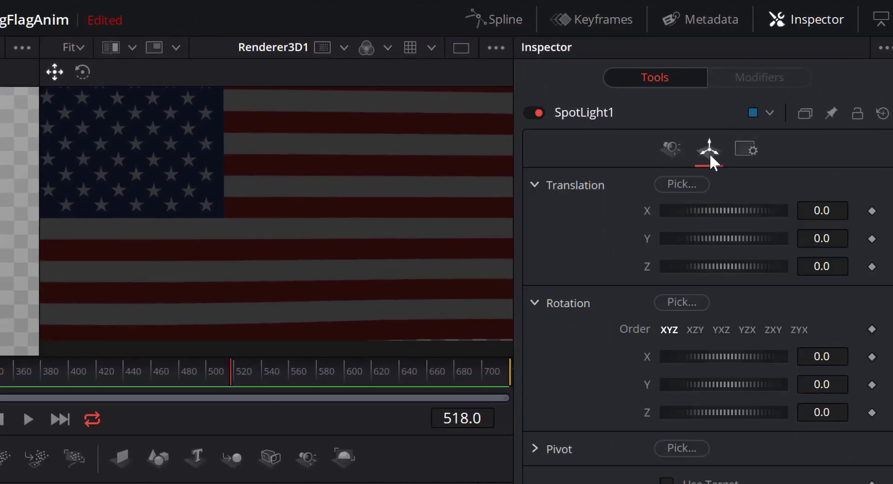
{"action": "left_click_drag", "start_coordinate": [800, 151], "coordinate": [805, 153]}
{"action": "mouse_move", "coordinate": [728, 264]}
{"action": "left_mouse_down"}
{"action": "mouse_move", "coordinate": [697, 270]}
{"action": "mouse_move", "coordinate": [741, 266]}
{"action": "mouse_move", "coordinate": [717, 266]}
{"action": "mouse_move", "coordinate": [732, 266]}
{"action": "mouse_move", "coordinate": [727, 273]}
{"action": "left_mouse_up"}
Set the spotlight Cone Angle to 31 and Penumbra Angle to about 7.87.
{"action": "left_click", "coordinate": [672, 149]}
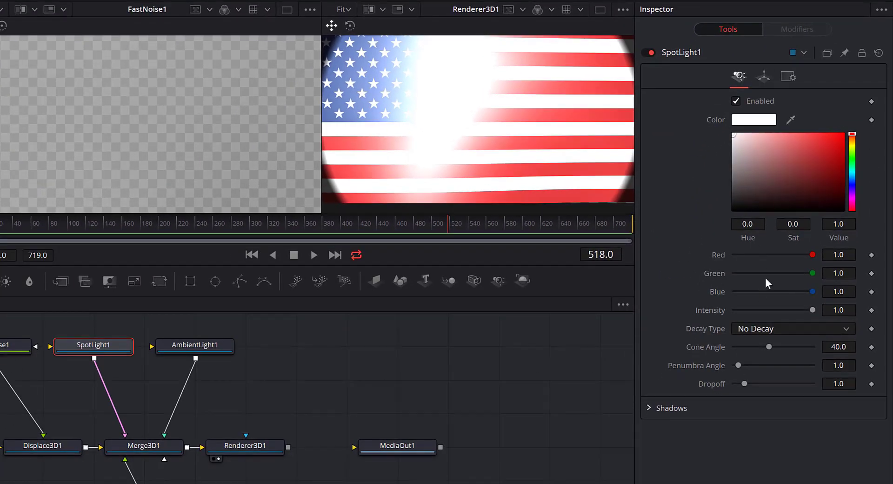
{"action": "mouse_move", "coordinate": [768, 346]}
{"action": "left_mouse_down"}
{"action": "mouse_move", "coordinate": [758, 346]}
{"action": "mouse_move", "coordinate": [777, 347]}
{"action": "mouse_move", "coordinate": [769, 347]}
{"action": "left_mouse_up"}
{"action": "left_click_drag", "start_coordinate": [737, 363], "coordinate": [765, 347]}
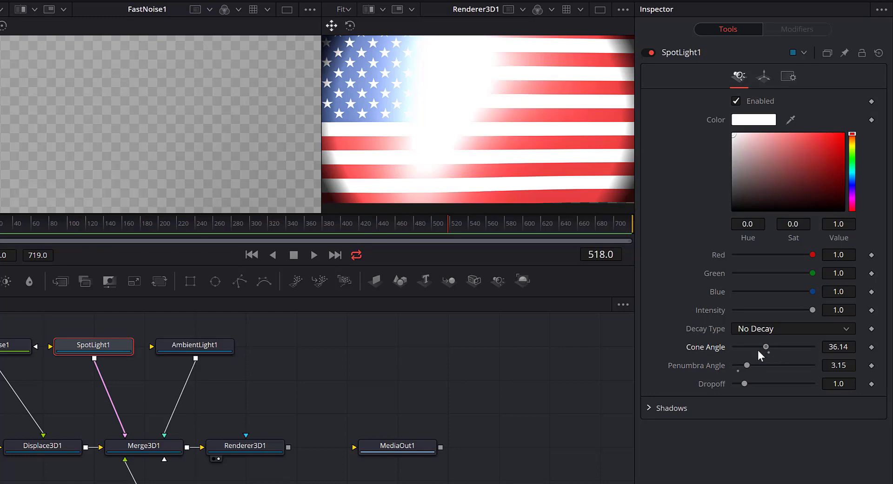
{"action": "left_click", "coordinate": [763, 349]}
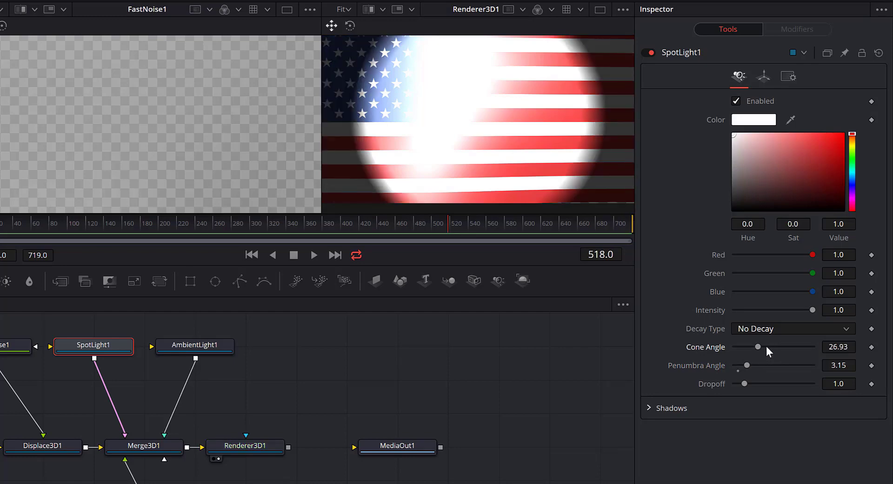
{"action": "mouse_move", "coordinate": [766, 346]}
{"action": "left_mouse_down"}
{"action": "mouse_move", "coordinate": [752, 342]}
{"action": "mouse_move", "coordinate": [760, 344]}
{"action": "left_mouse_up"}
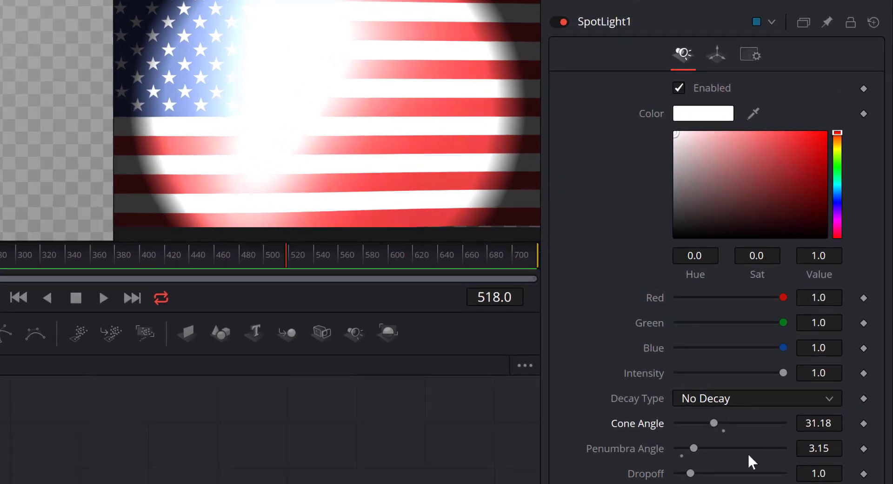
{"action": "left_click_drag", "start_coordinate": [835, 416], "coordinate": [829, 409]}
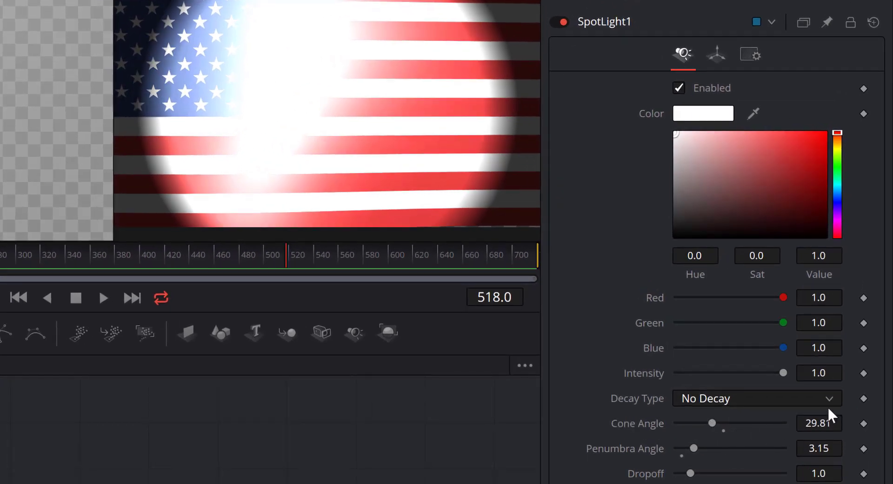
{"action": "left_click", "coordinate": [837, 423]}
{"action": "type", "text": "31"}
{"action": "key", "text": "Tab"}
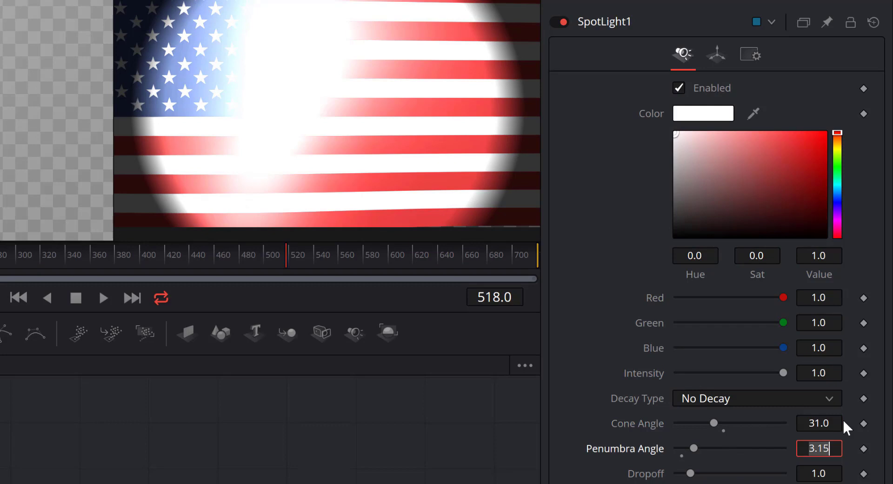
{"action": "left_click_drag", "start_coordinate": [694, 447], "coordinate": [719, 448]}
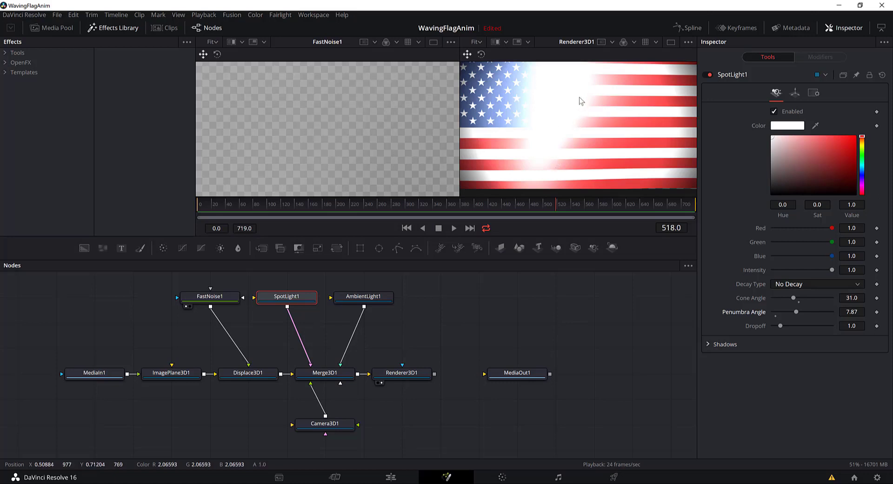
{"action": "left_click", "coordinate": [169, 377]}
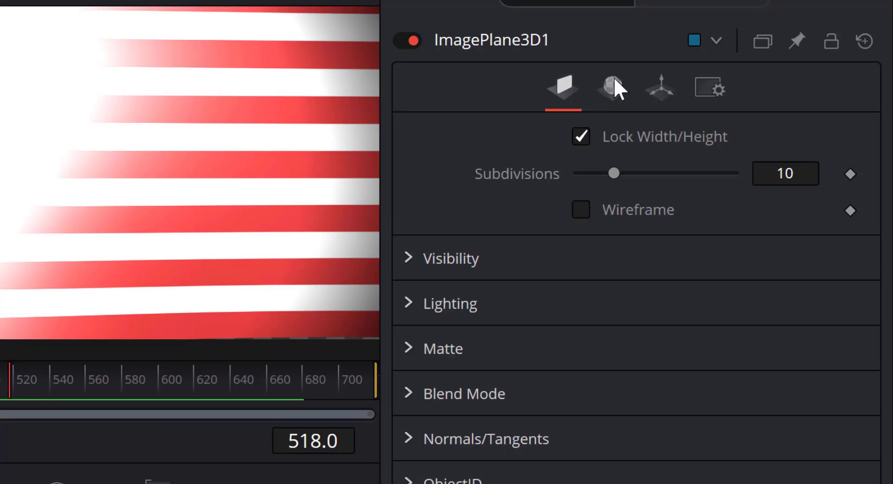
Expand Specular in ImagePlane3D1's Material tab and drag Intensity down to 0.0.
{"action": "left_click", "coordinate": [615, 81]}
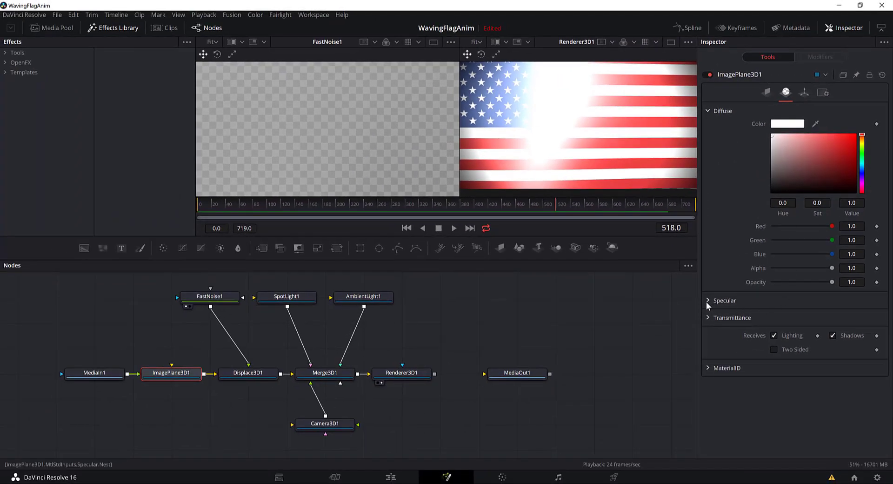
{"action": "left_click", "coordinate": [707, 301]}
{"action": "scroll", "coordinate": [772, 358], "scroll_direction": "down", "scroll_amount": 3}
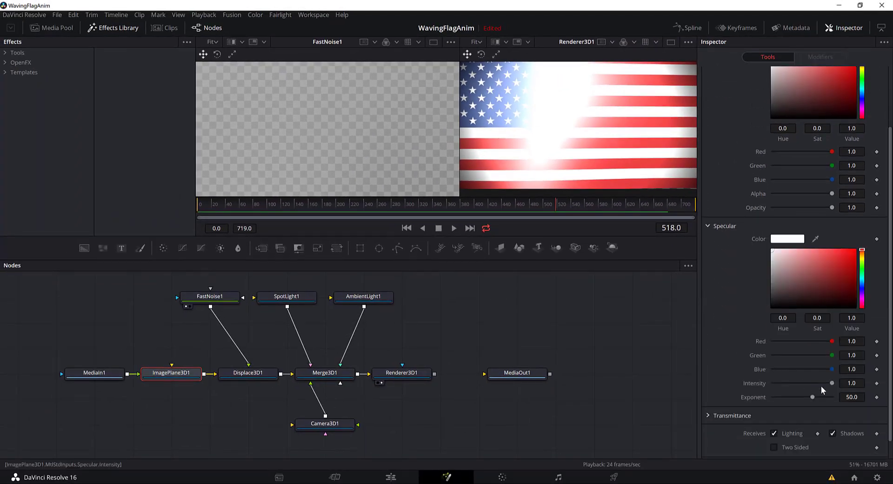
{"action": "left_click_drag", "start_coordinate": [830, 384], "coordinate": [761, 394]}
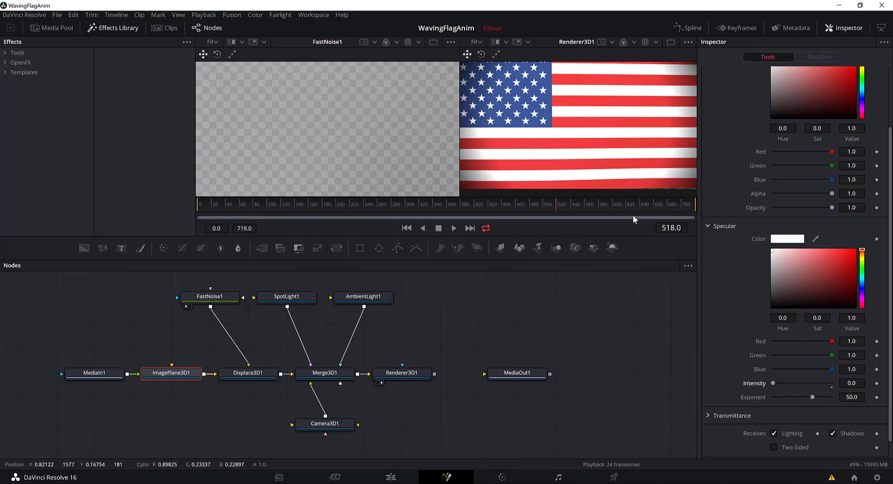
Play the animation and set AmbientLight1's intensity to about 0.22.
{"action": "left_click", "coordinate": [454, 228]}
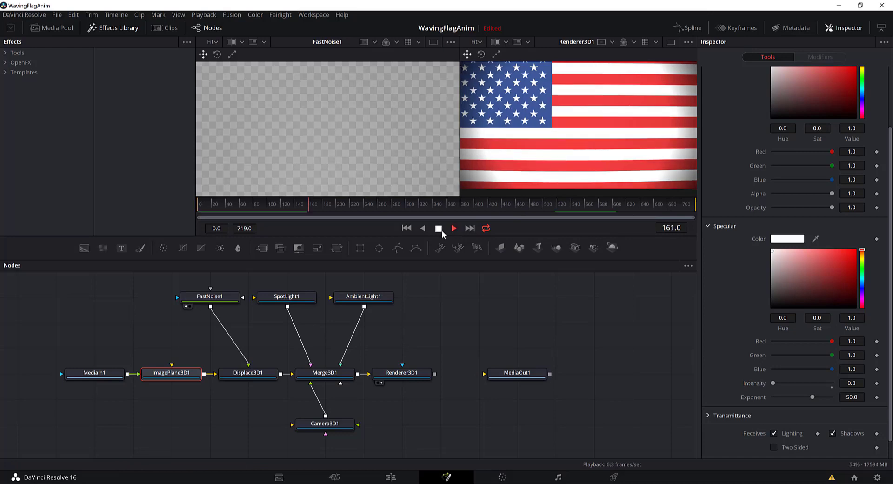
{"action": "left_click", "coordinate": [379, 295]}
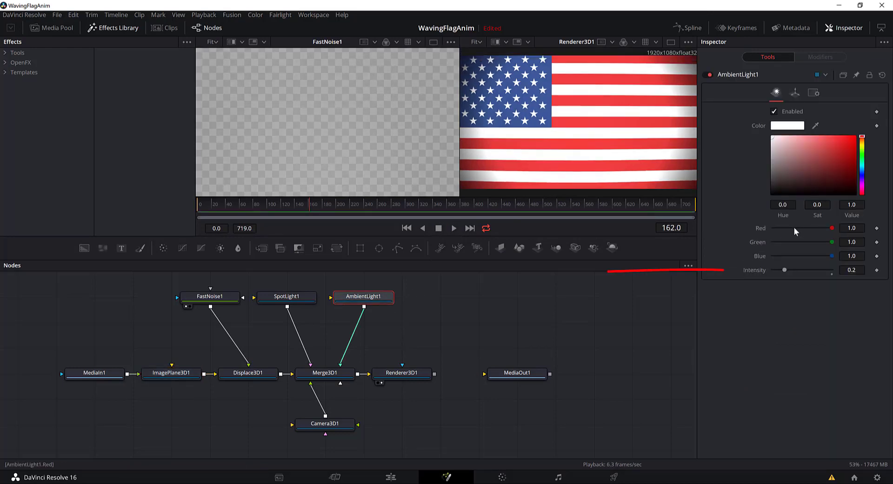
{"action": "mouse_move", "coordinate": [786, 269]}
{"action": "left_mouse_down"}
{"action": "mouse_move", "coordinate": [799, 271]}
{"action": "mouse_move", "coordinate": [761, 280]}
{"action": "left_mouse_up"}
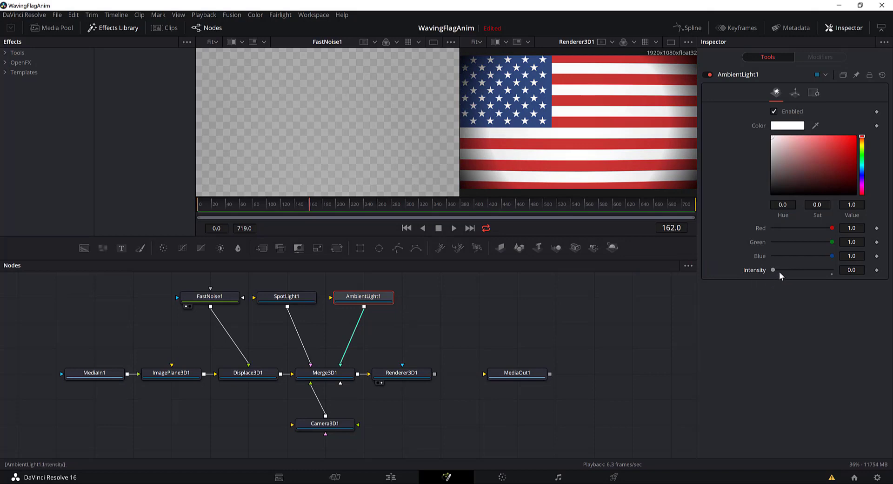
{"action": "left_click_drag", "start_coordinate": [777, 269], "coordinate": [786, 271]}
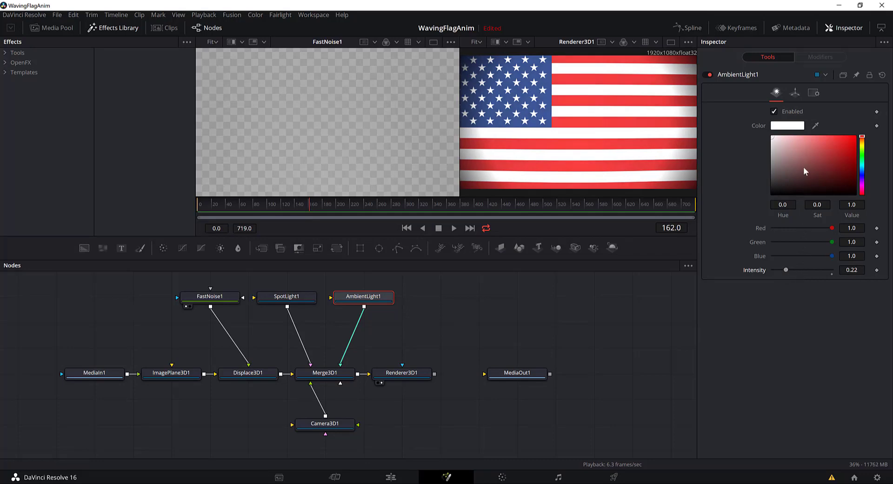
Drag the ambient light's Z translation, then reset it to 0.
{"action": "left_click", "coordinate": [795, 91]}
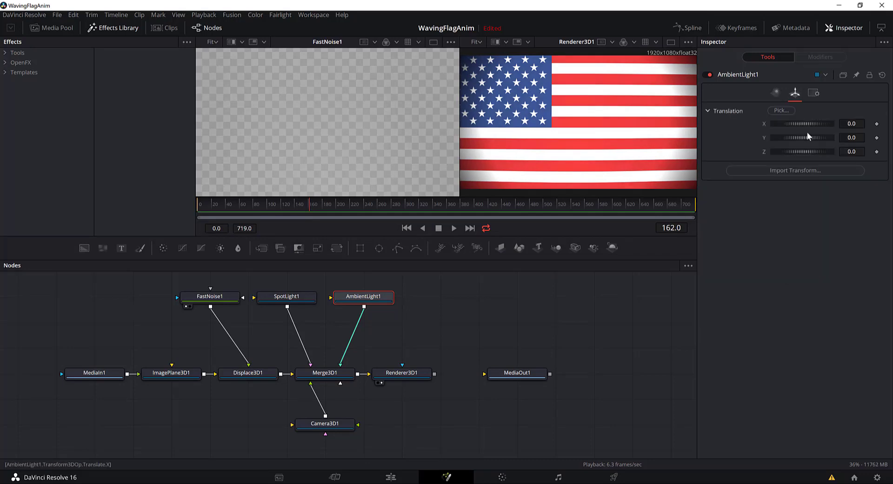
{"action": "left_click_drag", "start_coordinate": [808, 151], "coordinate": [785, 155]}
{"action": "double_click", "coordinate": [804, 153]}
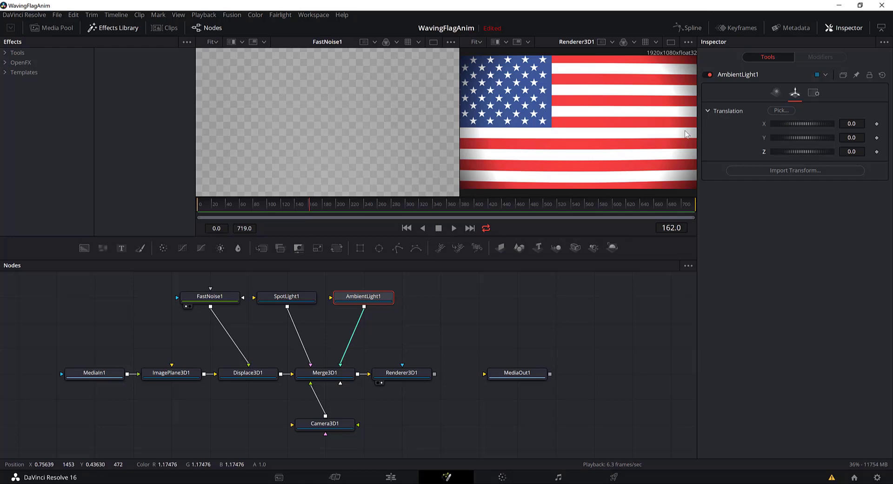
Change FastNoise1's Center expression to Point(time/50, time/50) and preview the faster ripple.
{"action": "left_click", "coordinate": [215, 300]}
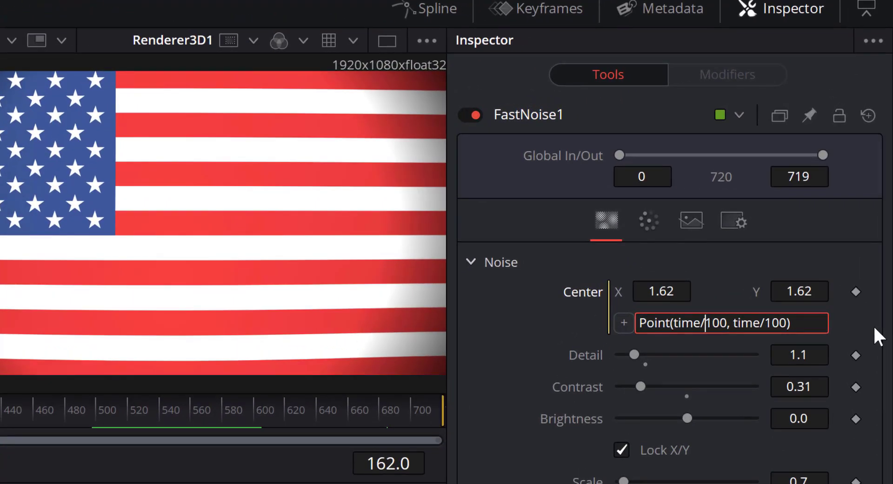
{"action": "key", "text": "Delete"}
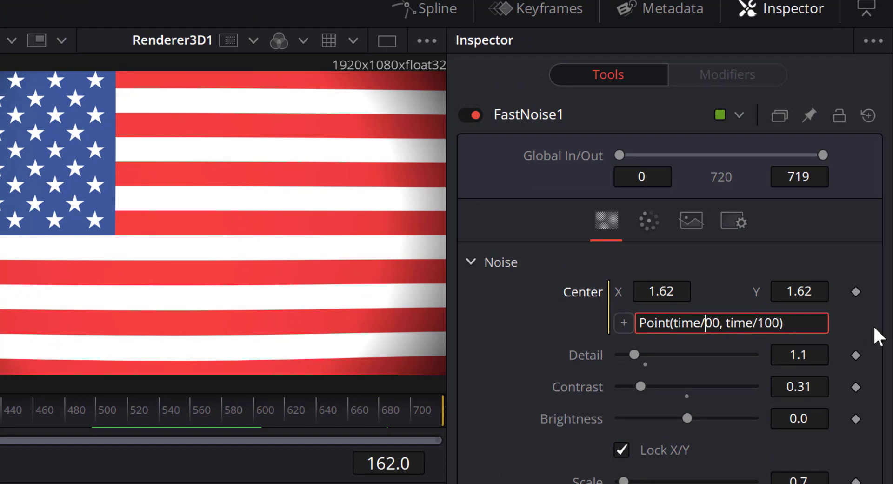
{"action": "type", "text": "5"}
{"action": "key", "text": "Right"}
{"action": "key", "text": "Right"}
{"action": "key", "text": "Right"}
{"action": "key", "text": "Right"}
{"action": "key", "text": "Right"}
{"action": "key", "text": "Right"}
{"action": "key", "text": "Right"}
{"action": "key", "text": "BackSpace"}
{"action": "key", "text": "BackSpace"}
{"action": "type", "text": "5"}
{"action": "key", "text": "Tab"}
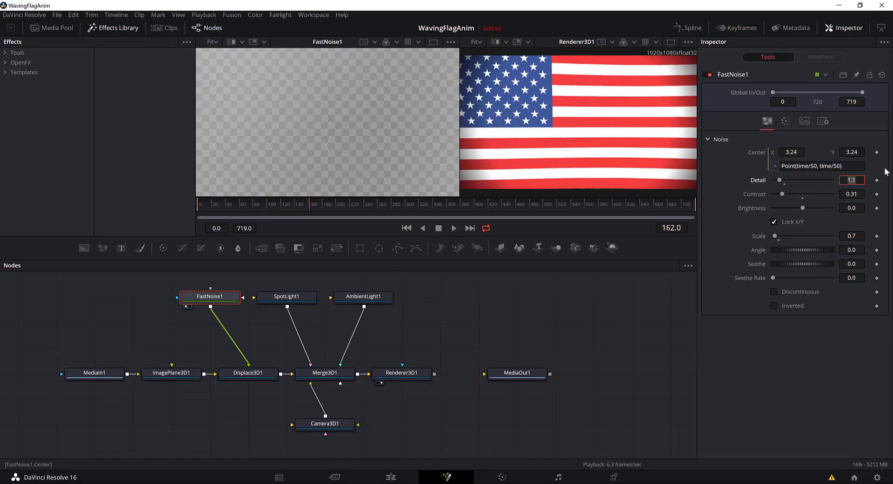
{"action": "left_click", "coordinate": [454, 228]}
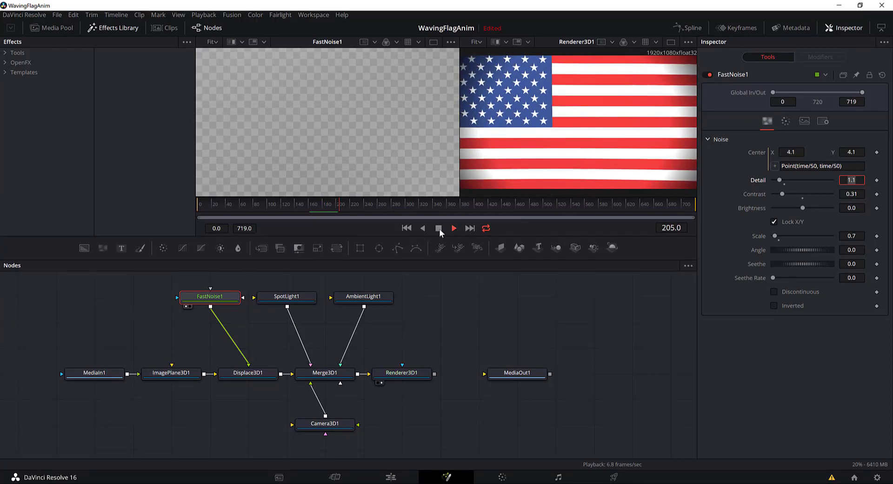
{"action": "left_click", "coordinate": [438, 228]}
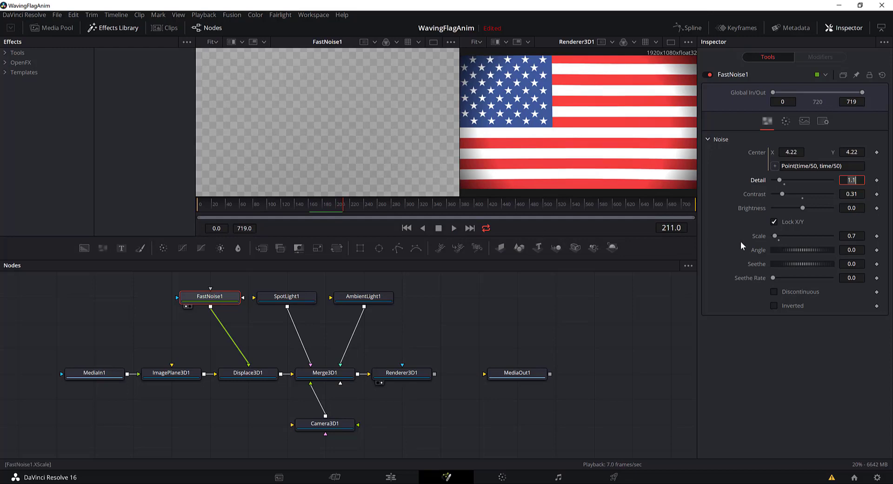
Set the noise Scale to 0.9 and review it in playback.
{"action": "left_click_drag", "start_coordinate": [859, 239], "coordinate": [861, 247]}
{"action": "left_click", "coordinate": [861, 236]}
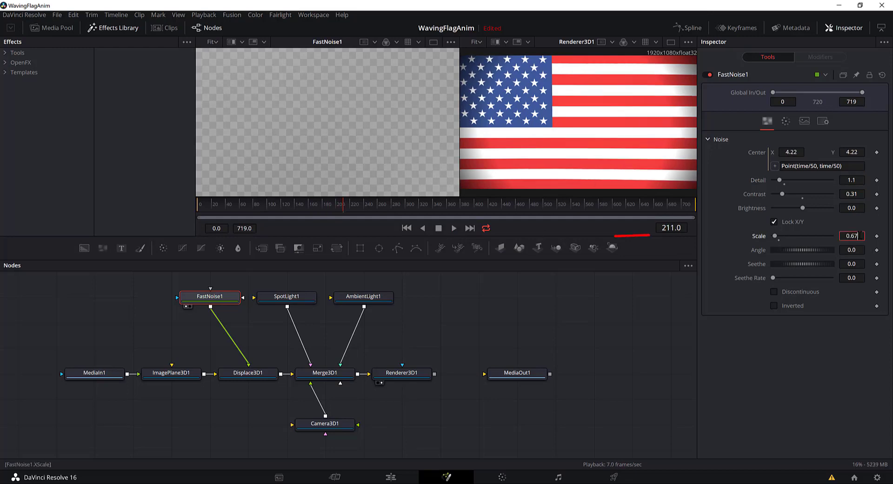
{"action": "key", "text": "BackSpace"}
{"action": "key", "text": "BackSpace"}
{"action": "key", "text": "Tab"}
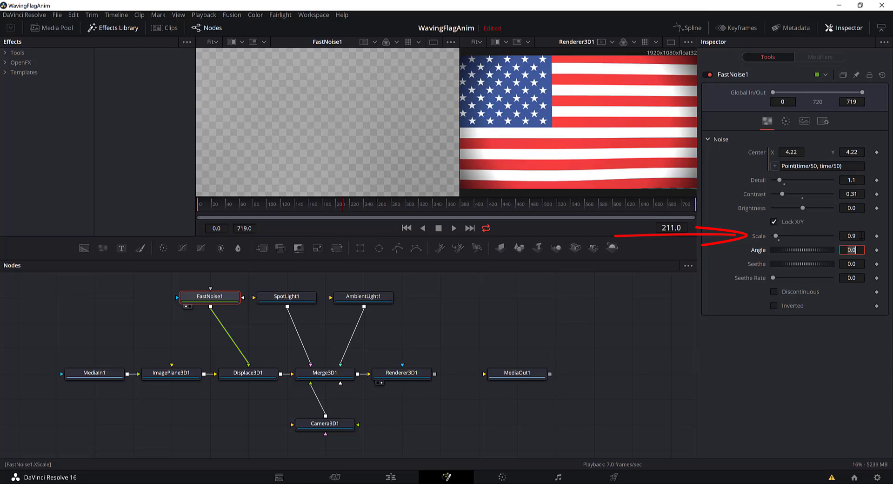
{"action": "left_click", "coordinate": [454, 228]}
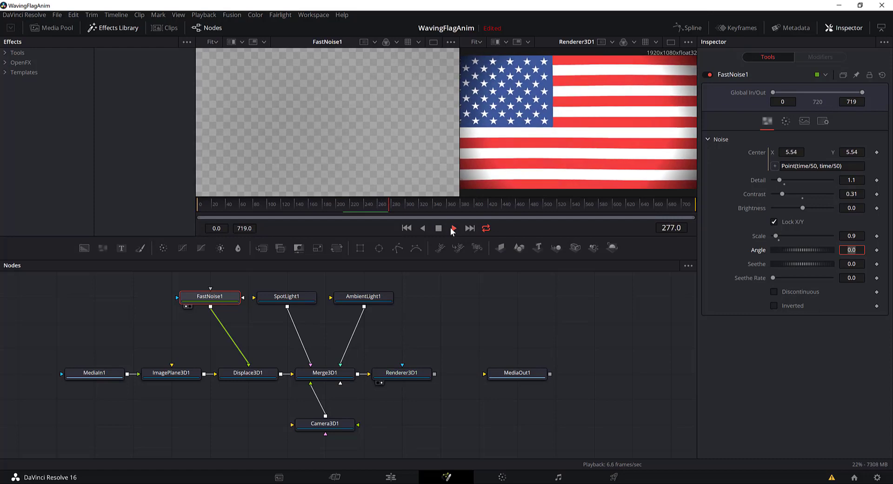
{"action": "left_click", "coordinate": [437, 229]}
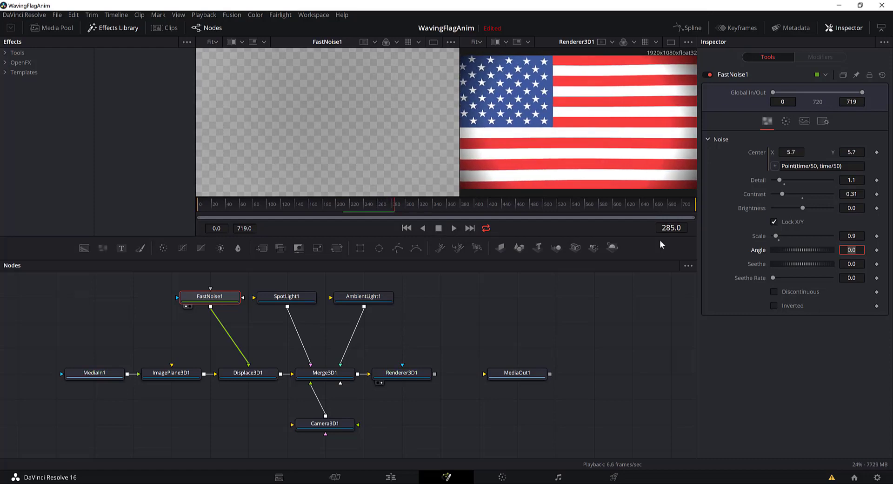
While playing, set noise Angle to about 23, Detail to 0.94 and Contrast to 0.8.
{"action": "left_click", "coordinate": [454, 228]}
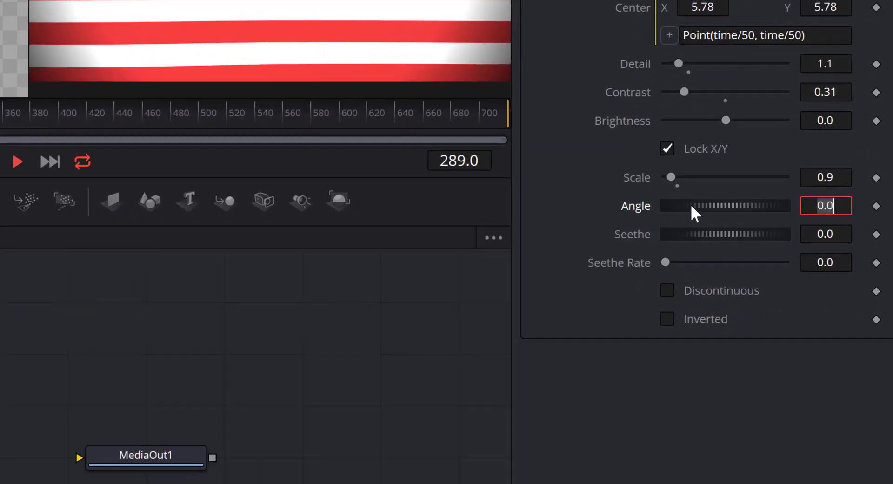
{"action": "left_click_drag", "start_coordinate": [692, 205], "coordinate": [684, 195]}
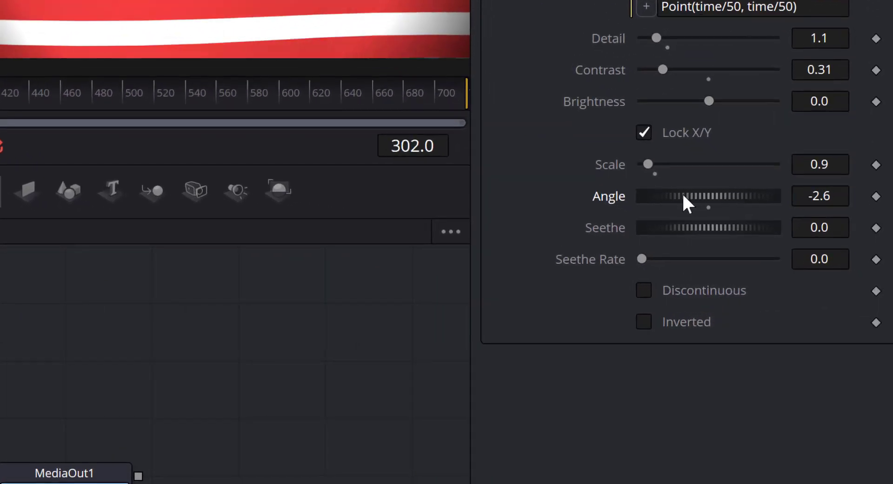
{"action": "mouse_move", "coordinate": [683, 196]}
{"action": "left_mouse_down"}
{"action": "mouse_move", "coordinate": [695, 404]}
{"action": "mouse_move", "coordinate": [755, 419]}
{"action": "mouse_move", "coordinate": [707, 424]}
{"action": "mouse_move", "coordinate": [687, 412]}
{"action": "mouse_move", "coordinate": [724, 410]}
{"action": "left_mouse_up"}
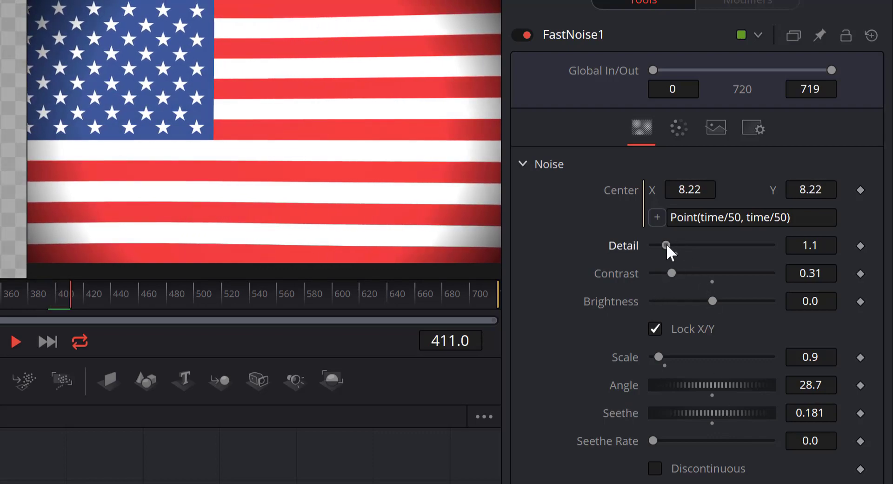
{"action": "left_click_drag", "start_coordinate": [666, 244], "coordinate": [675, 244]}
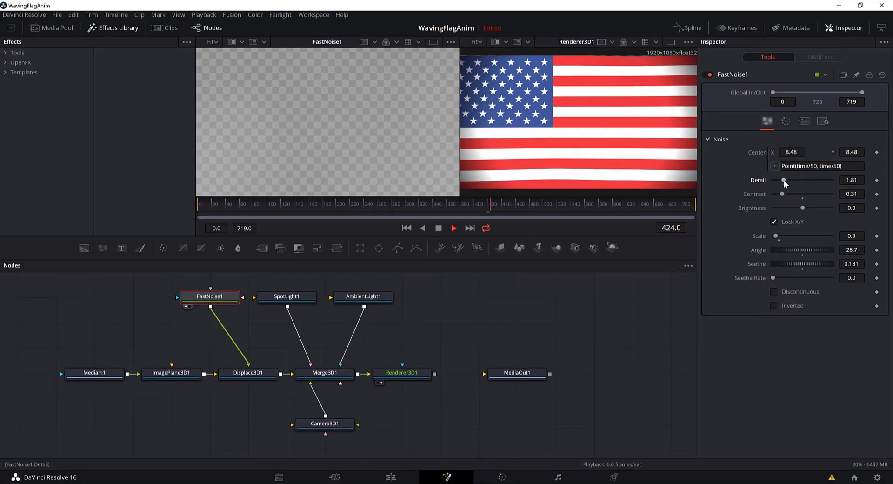
{"action": "mouse_move", "coordinate": [783, 180]}
{"action": "left_mouse_down"}
{"action": "mouse_move", "coordinate": [773, 180]}
{"action": "mouse_move", "coordinate": [783, 195]}
{"action": "mouse_move", "coordinate": [775, 194]}
{"action": "mouse_move", "coordinate": [805, 207]}
{"action": "left_mouse_up"}
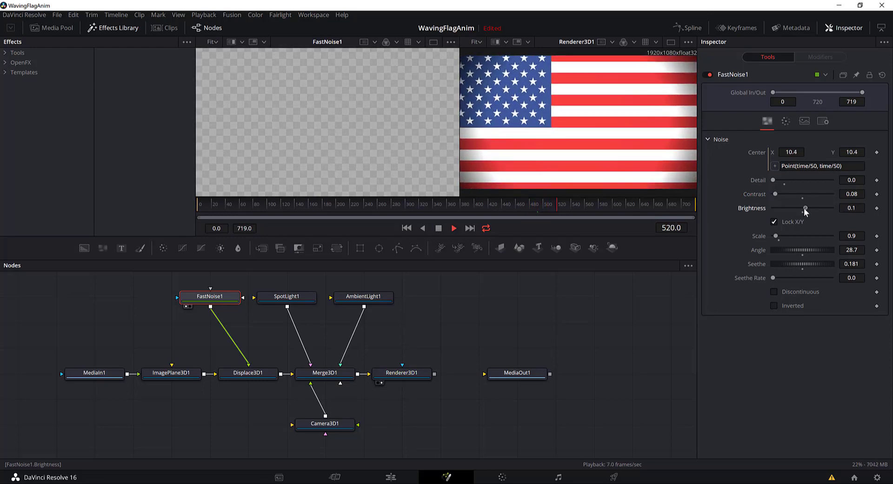
{"action": "left_click", "coordinate": [779, 179]}
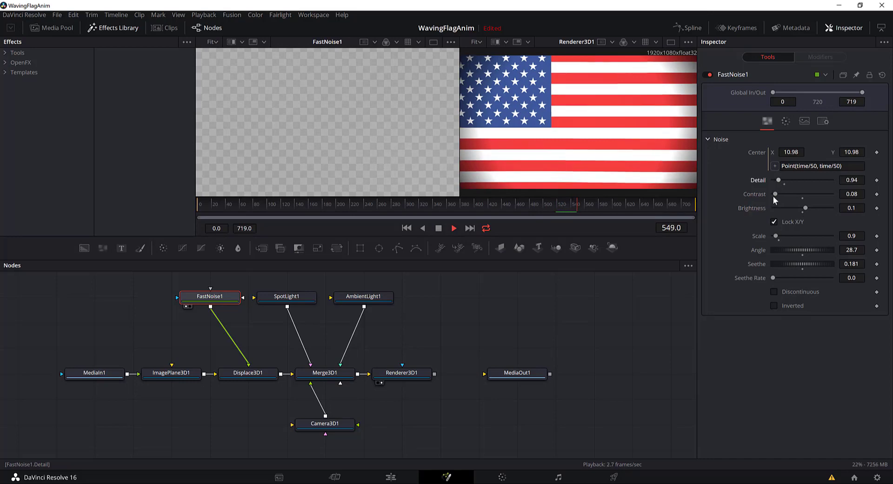
{"action": "left_click_drag", "start_coordinate": [777, 193], "coordinate": [797, 194]}
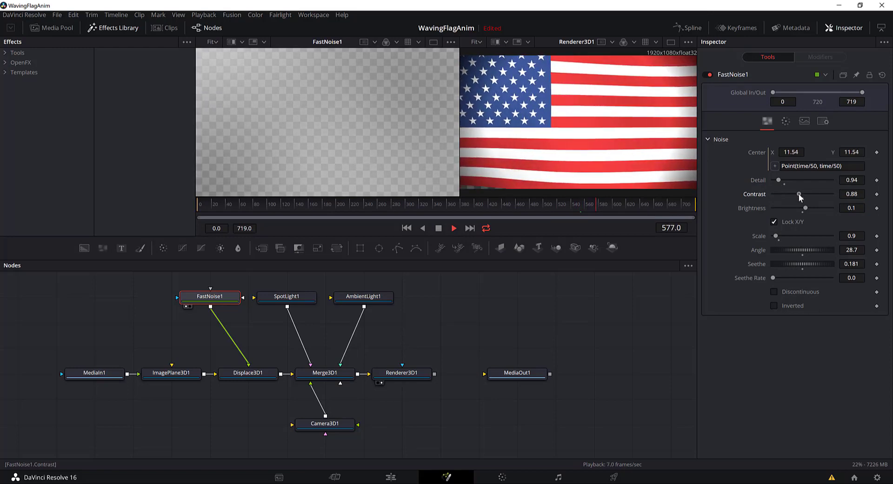
{"action": "left_click_drag", "start_coordinate": [797, 194], "coordinate": [814, 207]}
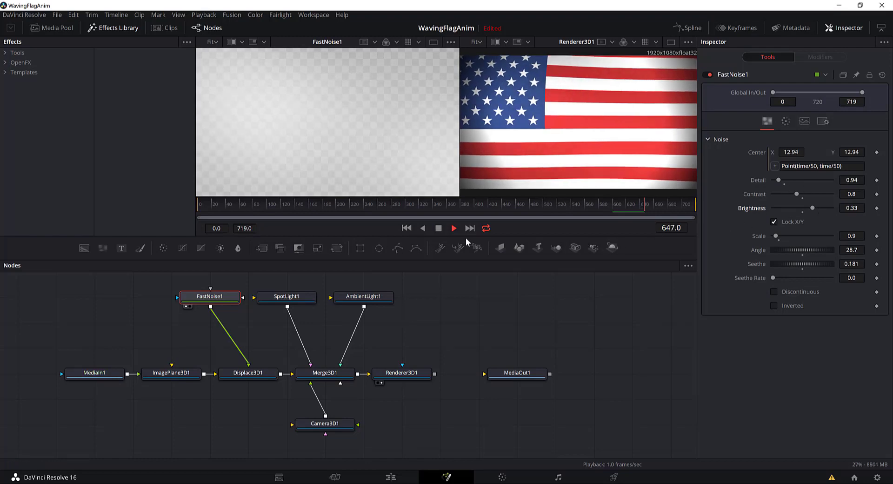
Add a Prism Blur node after the MediaIn1 flag image.
{"action": "left_click", "coordinate": [437, 229]}
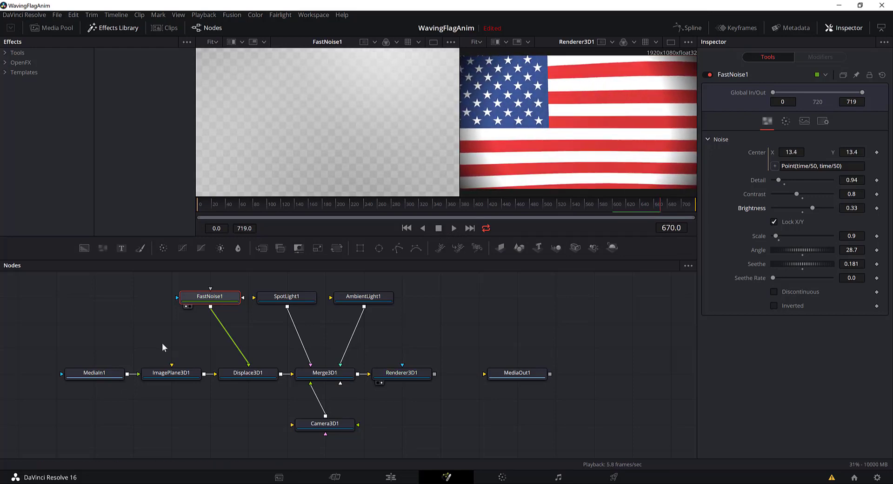
{"action": "left_click", "coordinate": [102, 378]}
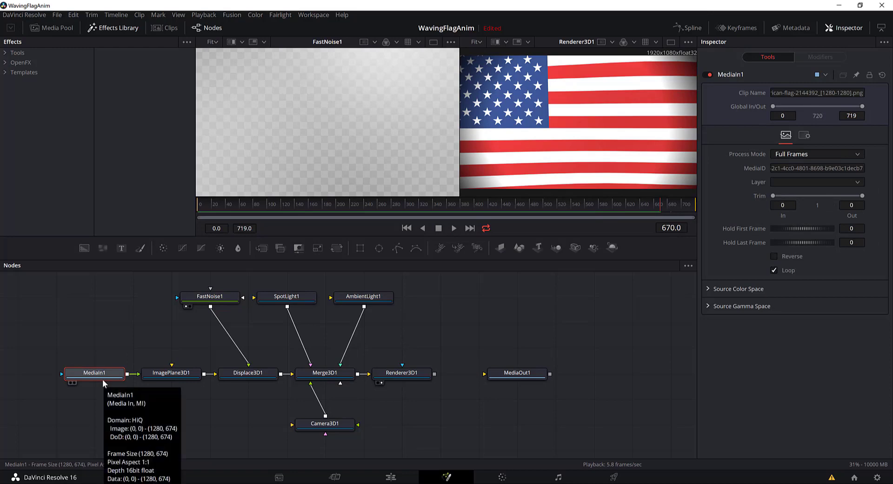
{"action": "key", "text": "1"}
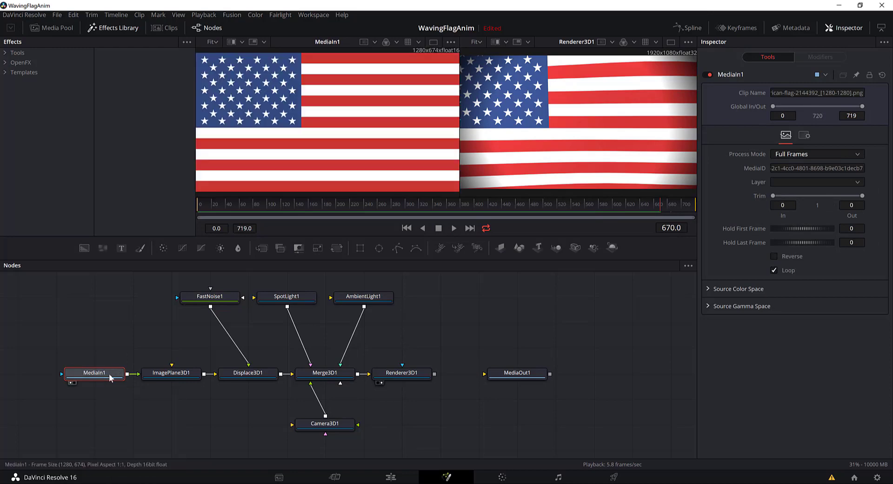
{"action": "key", "text": "ctrl+space"}
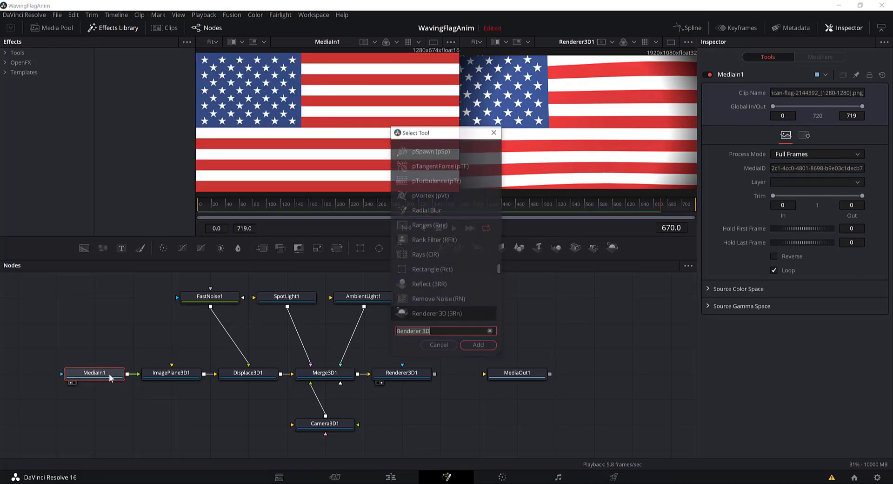
{"action": "type", "text": "blur"}
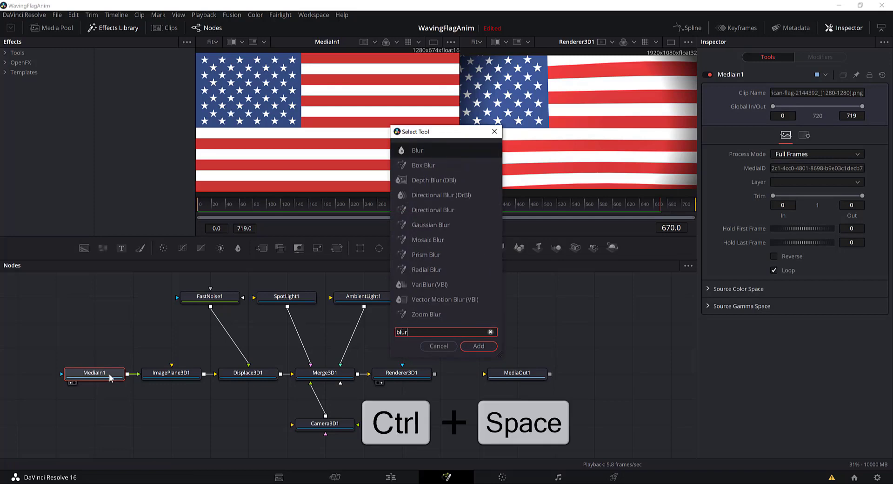
{"action": "left_click", "coordinate": [432, 251]}
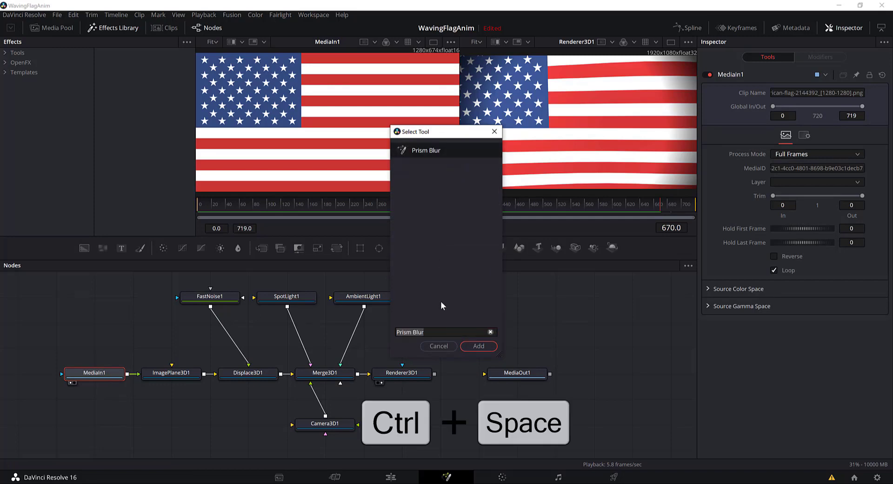
{"action": "left_click", "coordinate": [470, 345]}
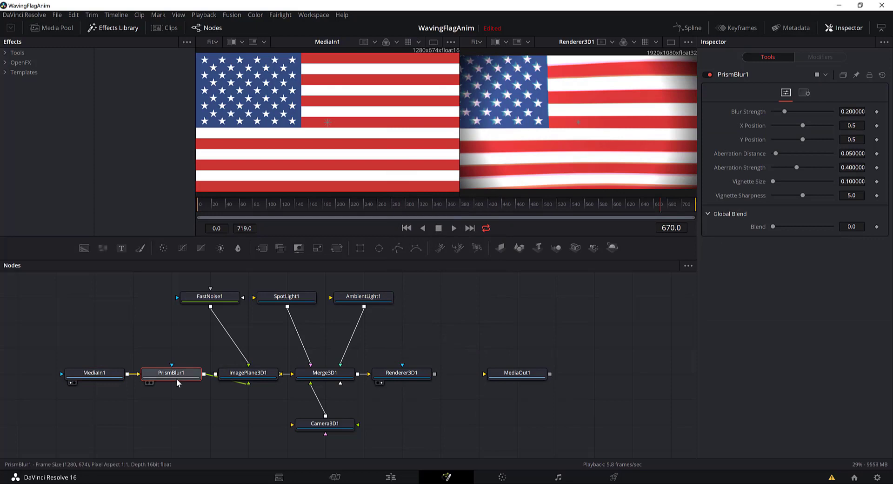
Show PrismBlur1 and Renderer3D1 in the two viewers.
{"action": "key", "text": "2"}
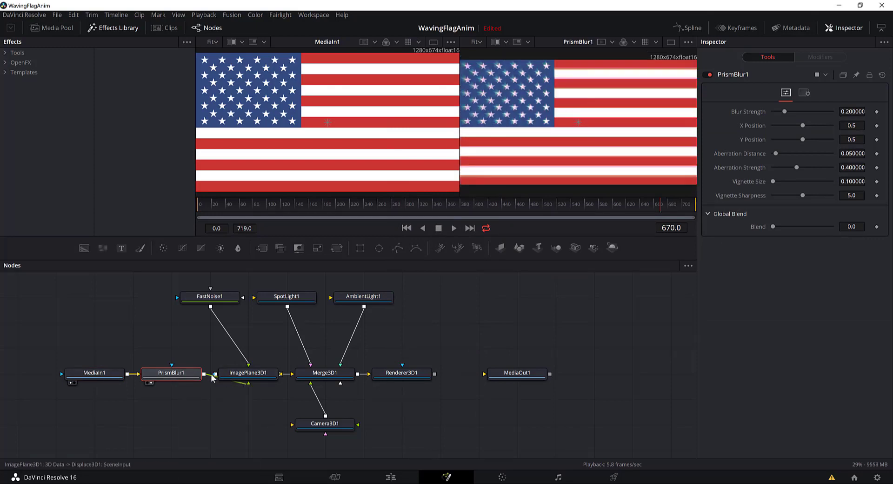
{"action": "key", "text": "1"}
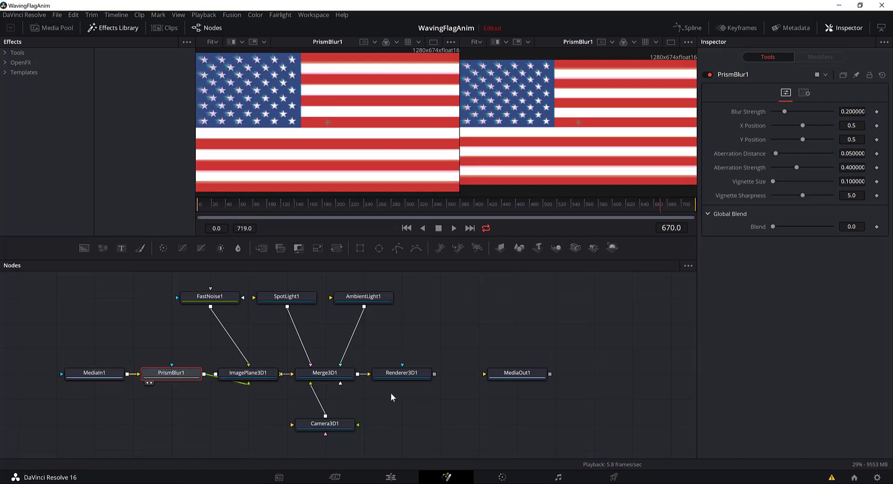
{"action": "left_click", "coordinate": [404, 377]}
{"action": "key", "text": "2"}
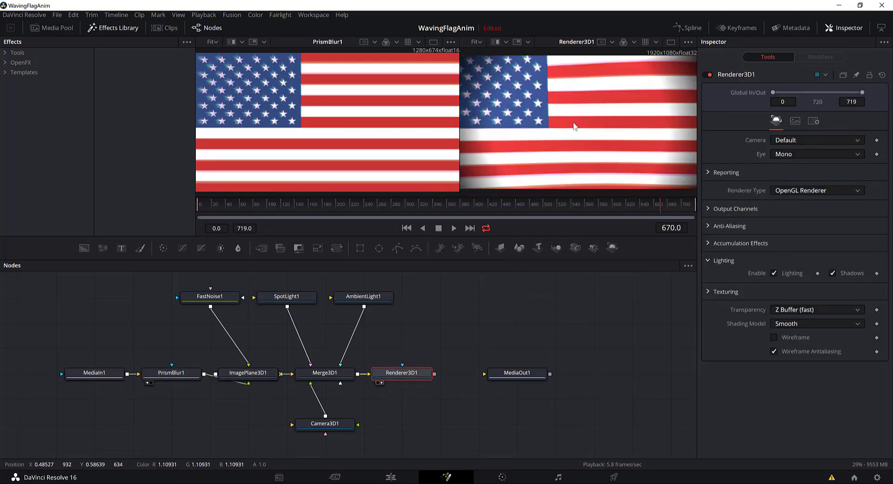
Set PrismBlur1 to blur 0, aberration 0.024/0.189, vignette 0.2984 and blend 0.094.
{"action": "left_click", "coordinate": [185, 375]}
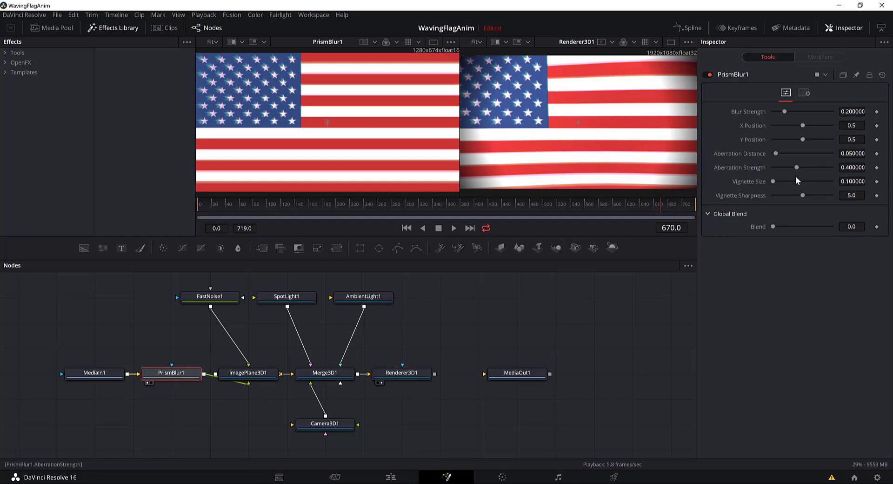
{"action": "left_click_drag", "start_coordinate": [786, 111], "coordinate": [772, 111]}
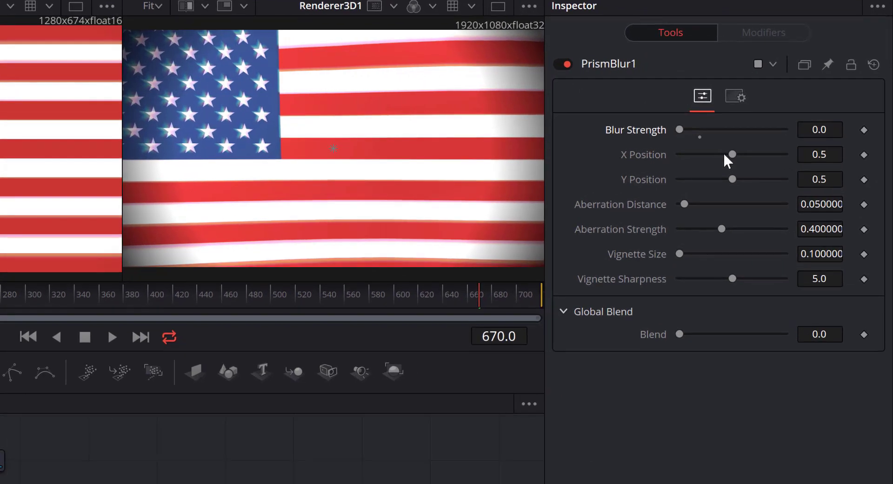
{"action": "mouse_move", "coordinate": [733, 155]}
{"action": "left_mouse_down"}
{"action": "mouse_move", "coordinate": [711, 157]}
{"action": "mouse_move", "coordinate": [722, 179]}
{"action": "mouse_move", "coordinate": [748, 180]}
{"action": "left_mouse_up"}
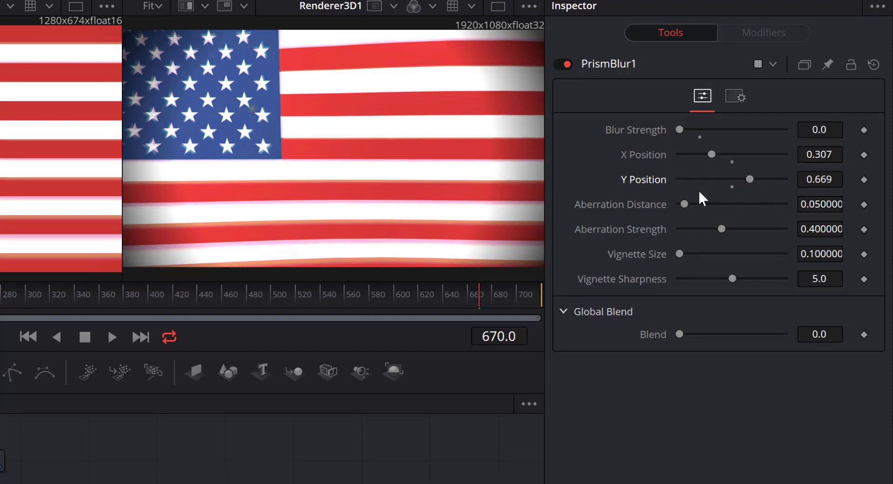
{"action": "mouse_move", "coordinate": [686, 203]}
{"action": "left_mouse_down"}
{"action": "mouse_move", "coordinate": [809, 219]}
{"action": "mouse_move", "coordinate": [678, 220]}
{"action": "mouse_move", "coordinate": [688, 216]}
{"action": "left_mouse_up"}
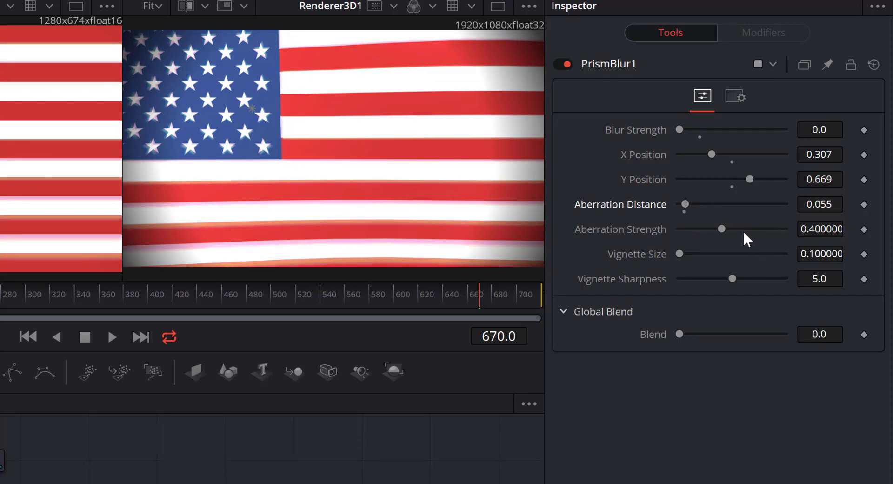
{"action": "mouse_move", "coordinate": [716, 228]}
{"action": "left_mouse_down"}
{"action": "mouse_move", "coordinate": [671, 225]}
{"action": "mouse_move", "coordinate": [690, 226]}
{"action": "mouse_move", "coordinate": [681, 254]}
{"action": "mouse_move", "coordinate": [719, 253]}
{"action": "mouse_move", "coordinate": [707, 254]}
{"action": "left_mouse_up"}
{"action": "mouse_move", "coordinate": [733, 278]}
{"action": "left_mouse_down"}
{"action": "mouse_move", "coordinate": [678, 278]}
{"action": "mouse_move", "coordinate": [736, 277]}
{"action": "mouse_move", "coordinate": [725, 288]}
{"action": "left_mouse_up"}
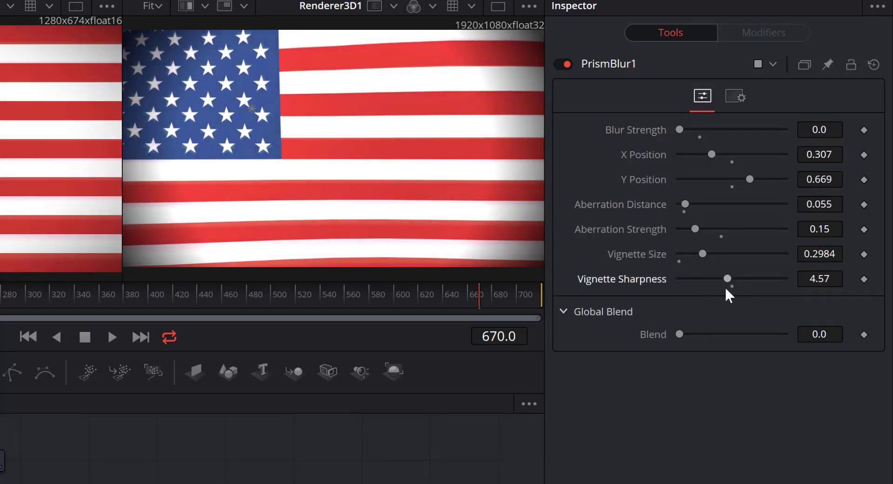
{"action": "mouse_move", "coordinate": [683, 331]}
{"action": "left_mouse_down"}
{"action": "mouse_move", "coordinate": [776, 342]}
{"action": "mouse_move", "coordinate": [693, 345]}
{"action": "left_mouse_up"}
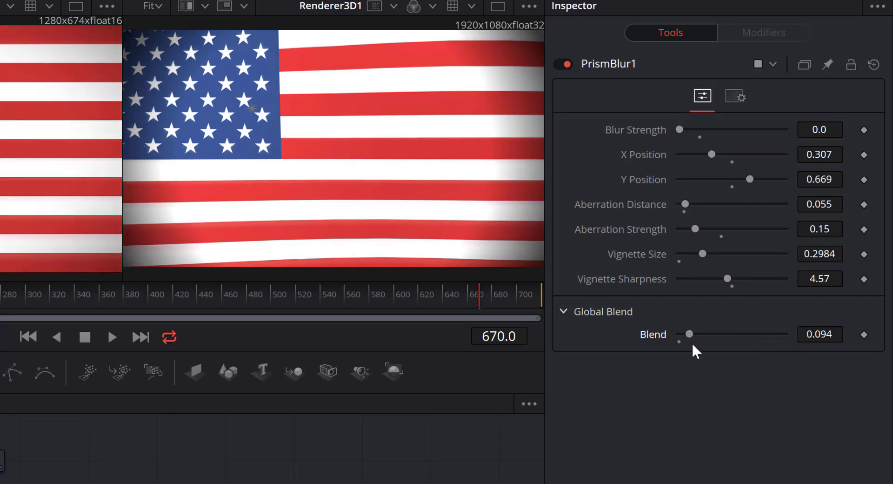
{"action": "mouse_move", "coordinate": [687, 205]}
{"action": "left_mouse_down"}
{"action": "mouse_move", "coordinate": [696, 206]}
{"action": "mouse_move", "coordinate": [684, 215]}
{"action": "mouse_move", "coordinate": [694, 226]}
{"action": "mouse_move", "coordinate": [723, 230]}
{"action": "mouse_move", "coordinate": [700, 239]}
{"action": "left_mouse_up"}
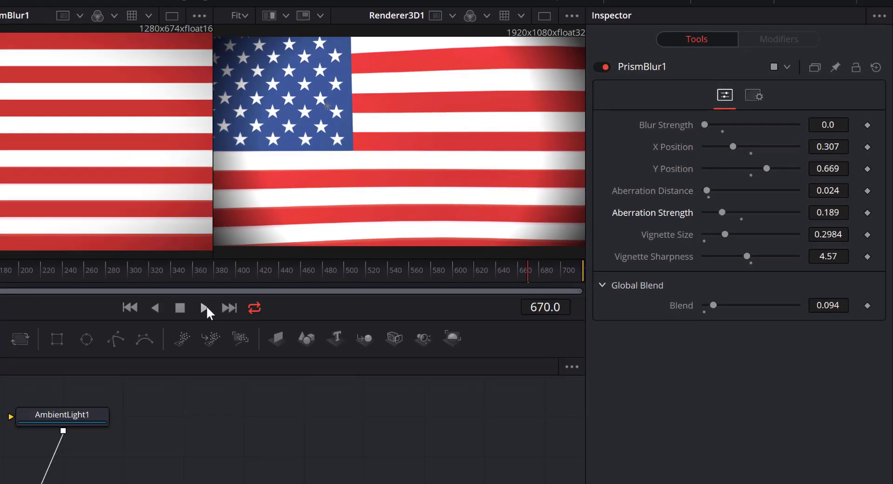
Start playback of the prism-blurred waving flag animation.
{"action": "left_click", "coordinate": [113, 336]}
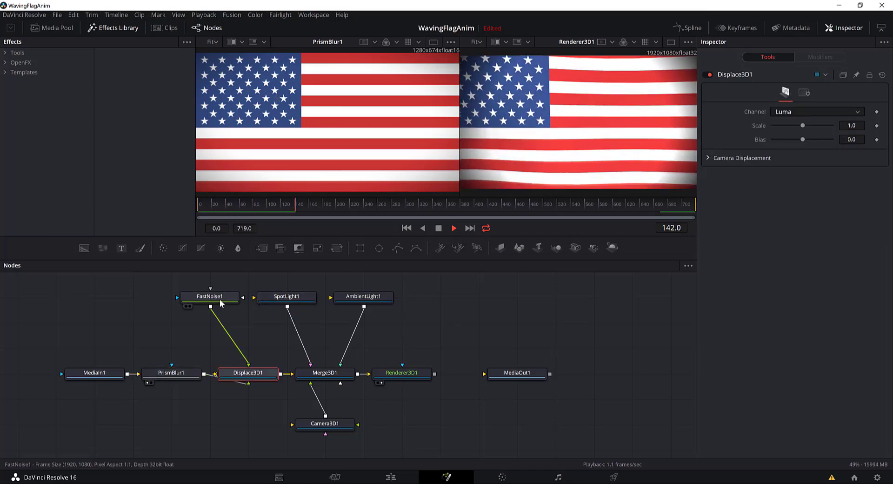
Nudge FastNoise1's Brightness from 0.33 down to 0.3.
{"action": "left_click", "coordinate": [222, 303]}
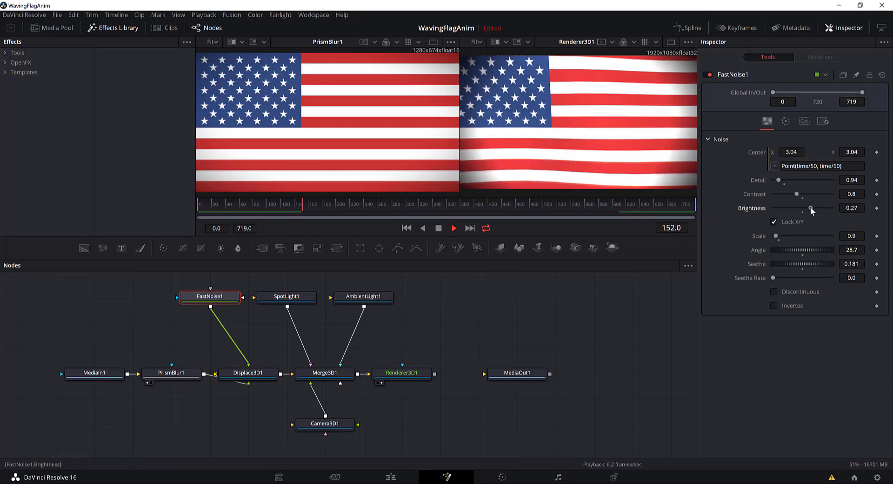
{"action": "left_click_drag", "start_coordinate": [809, 209], "coordinate": [808, 209]}
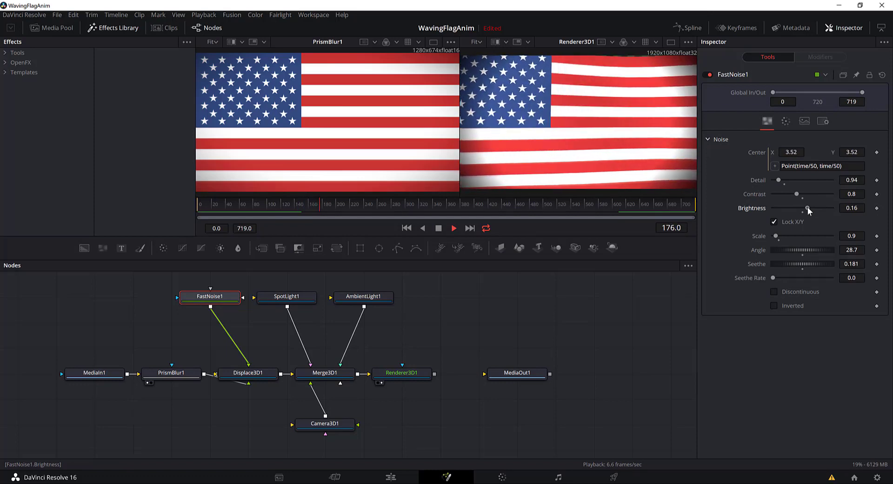
{"action": "left_click_drag", "start_coordinate": [809, 211], "coordinate": [812, 211]}
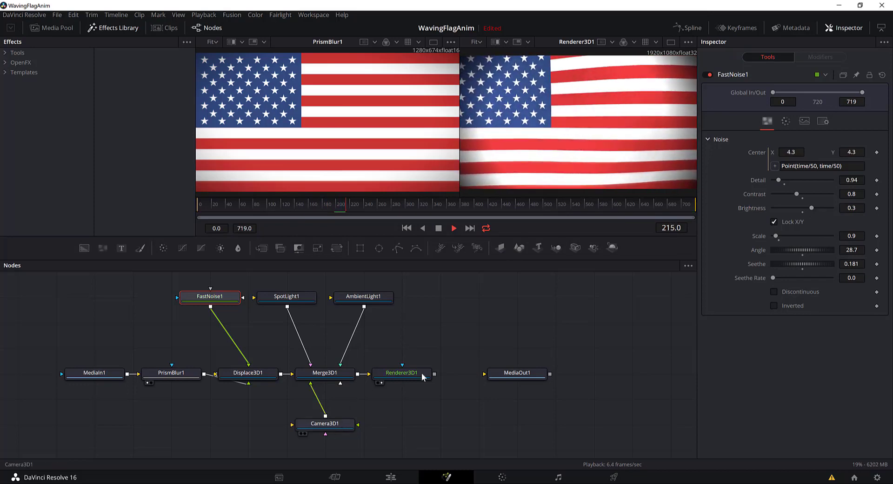
Try several Camera3D1 Translation Z values, settling on 2.1 instead of 2.0.
{"action": "left_click", "coordinate": [325, 423]}
{"action": "left_click_drag", "start_coordinate": [804, 154], "coordinate": [800, 153]}
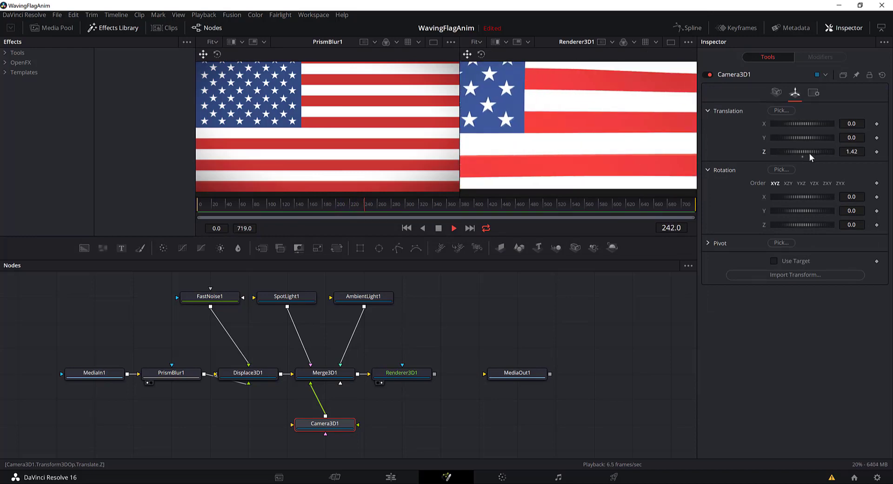
{"action": "left_click_drag", "start_coordinate": [805, 152], "coordinate": [804, 152]}
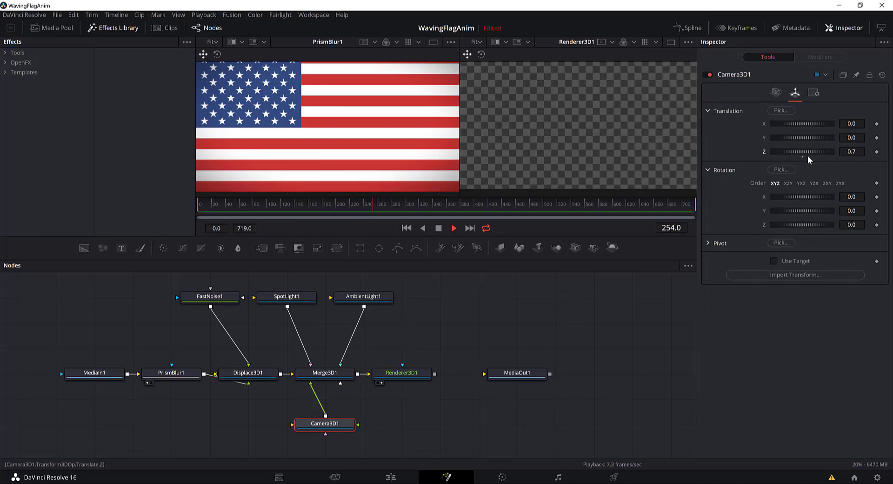
{"action": "key", "text": "ctrl+z"}
{"action": "key", "text": "ctrl+z"}
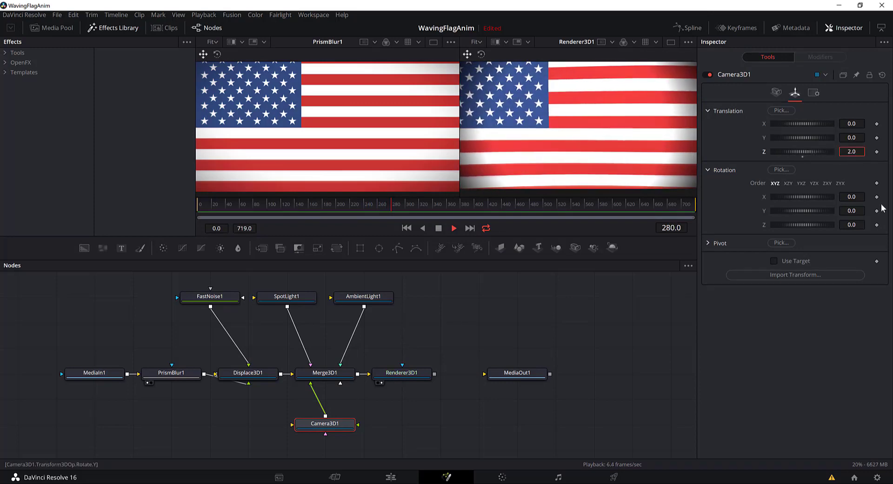
{"action": "key", "text": "Tab"}
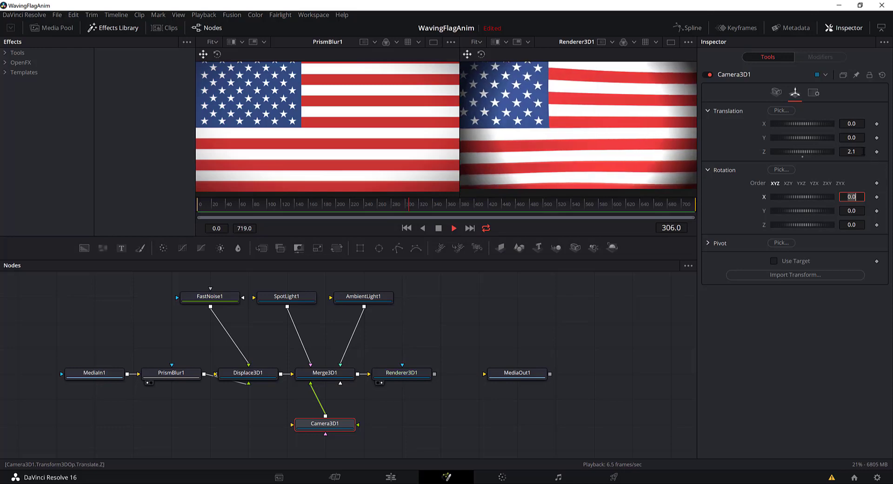
{"action": "type", "text": "2"}
{"action": "key", "text": "Tab"}
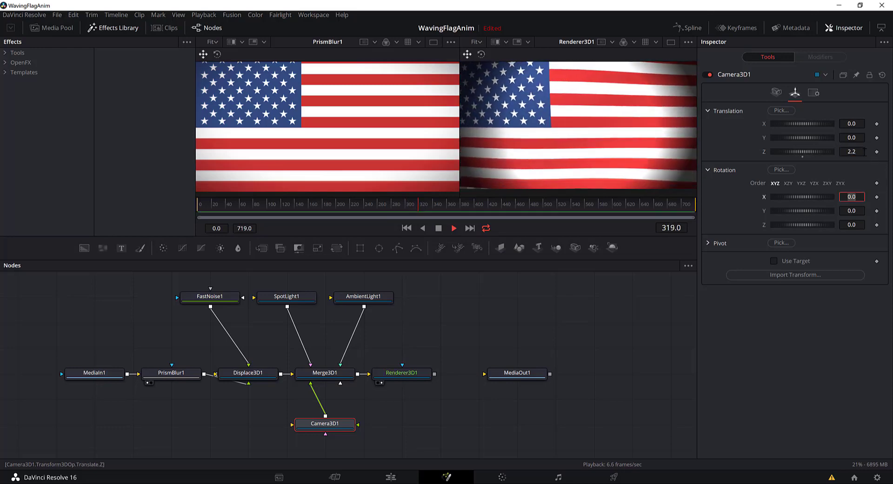
{"action": "left_click", "coordinate": [862, 152]}
{"action": "type", "text": "2"}
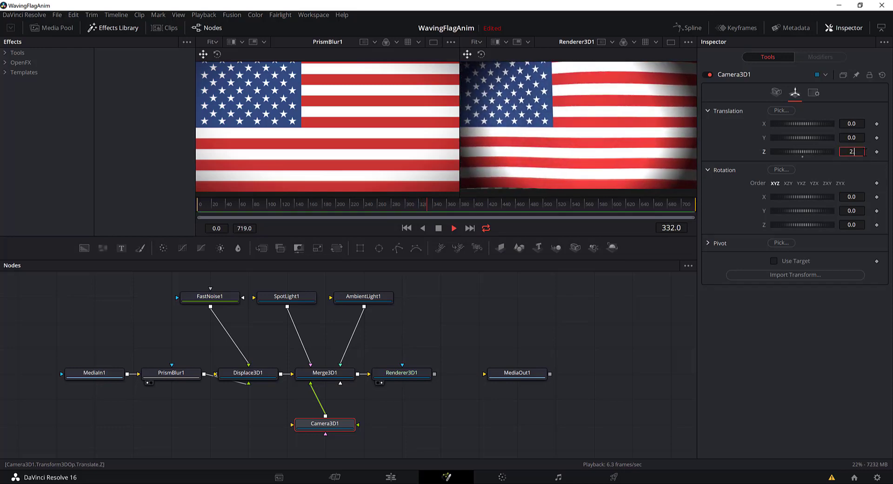
{"action": "type", "text": "1"}
{"action": "key", "text": "Tab"}
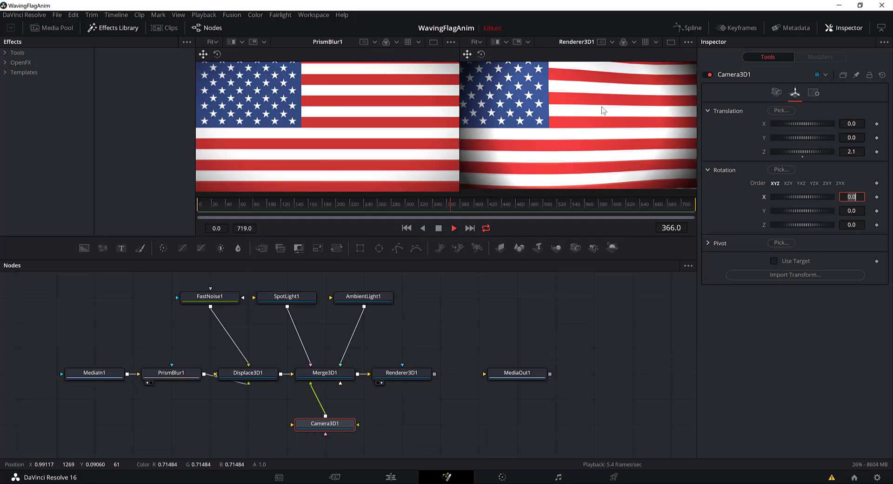
Wire Renderer3D1's output into MediaOut1, then go back to the Edit page timeline.
{"action": "left_click", "coordinate": [426, 374]}
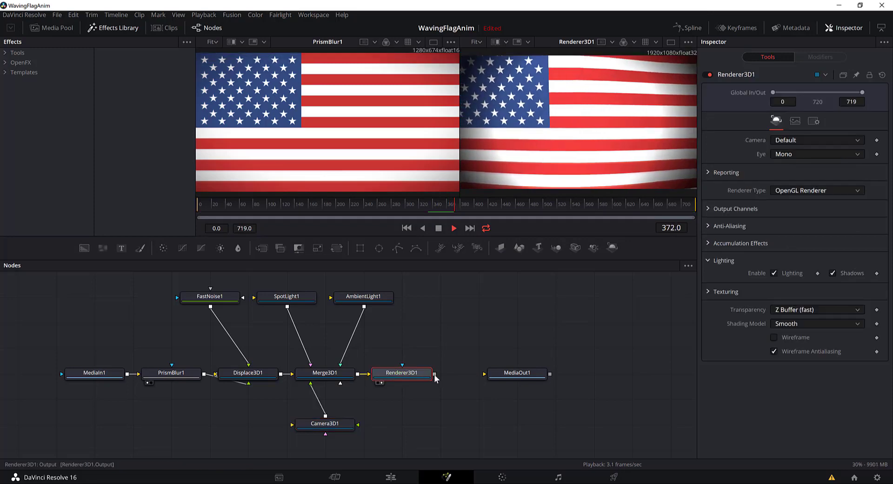
{"action": "left_click_drag", "start_coordinate": [435, 374], "coordinate": [529, 376]}
{"action": "left_click", "coordinate": [529, 376]}
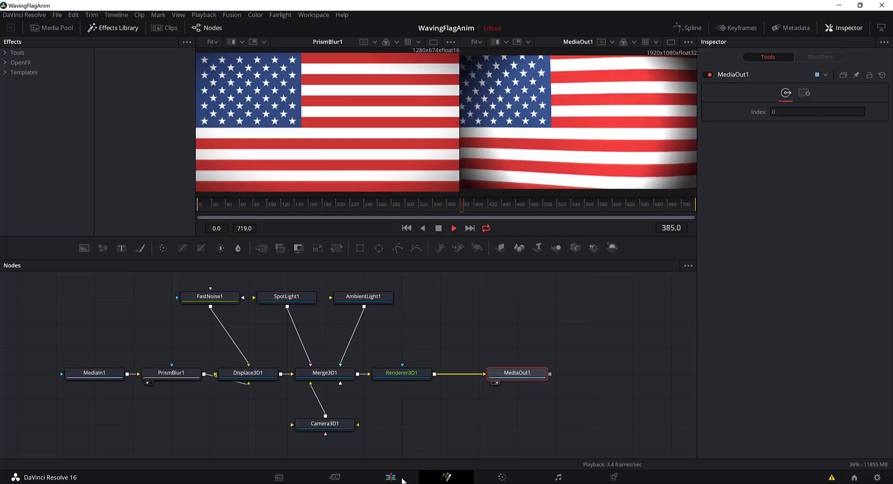
{"action": "left_click", "coordinate": [402, 479]}
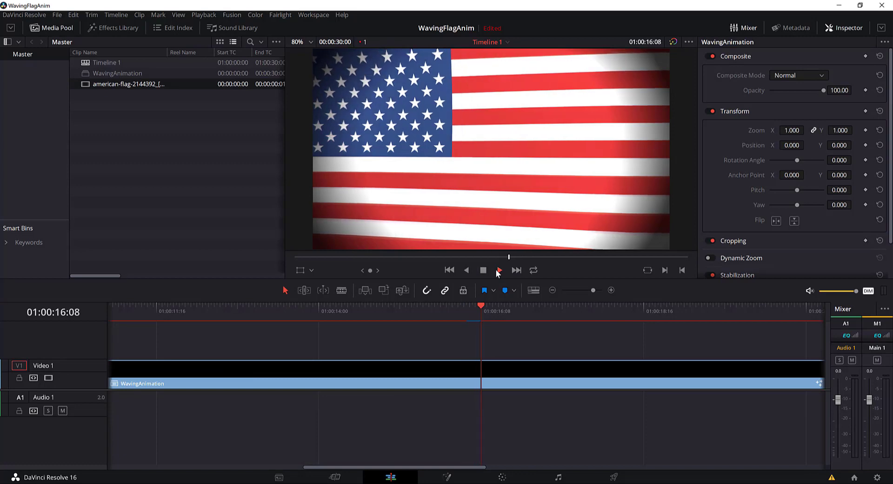
Play the WavingAnimation clip from the timeline start and stop around 01:00:14.
{"action": "left_click", "coordinate": [449, 270]}
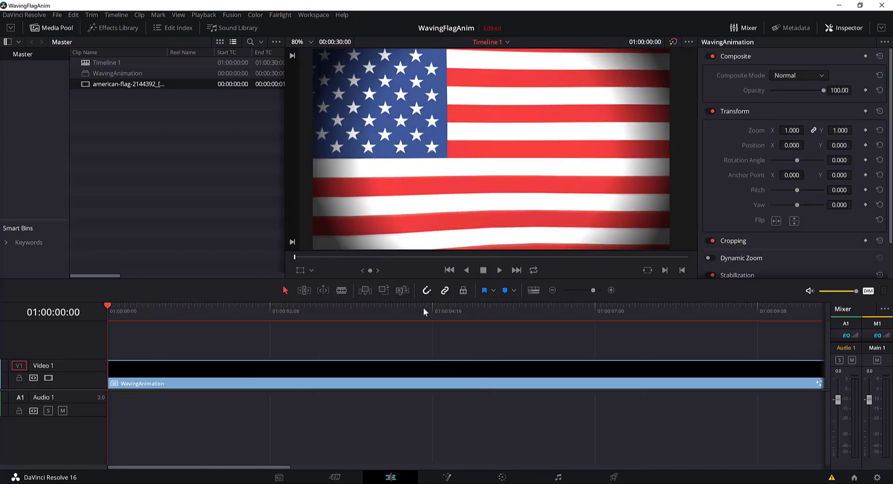
{"action": "left_click", "coordinate": [499, 271]}
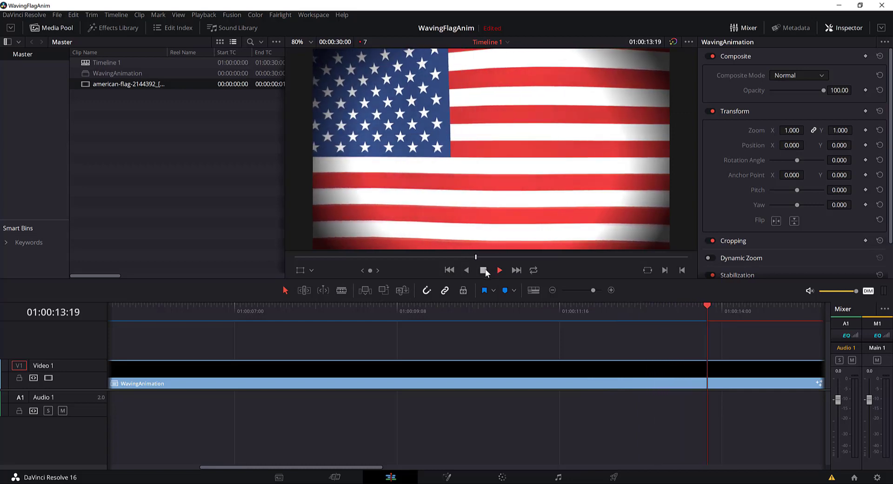
{"action": "left_click", "coordinate": [484, 270]}
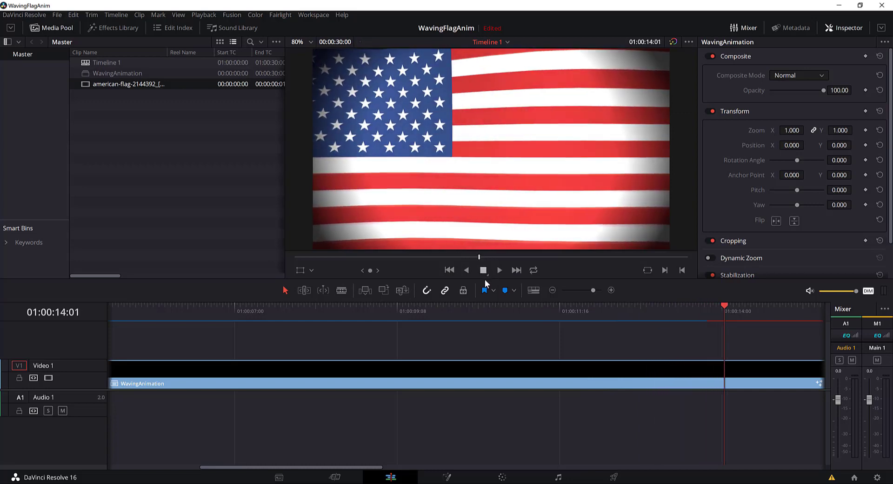
On the Fusion page, delete the American flag MediaIn1 and drag in union-jack-1027898_1920.jpg.
{"action": "left_click", "coordinate": [464, 477]}
{"action": "left_click_drag", "start_coordinate": [43, 330], "coordinate": [106, 393]}
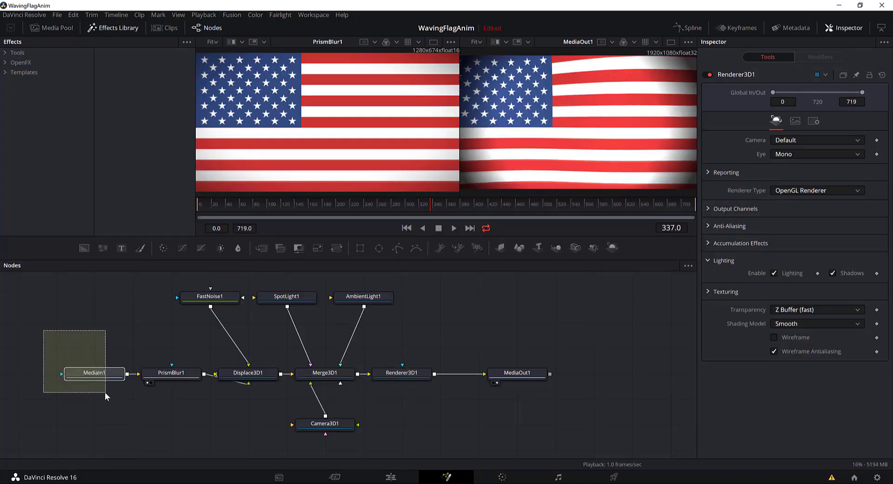
{"action": "key", "text": "Delete"}
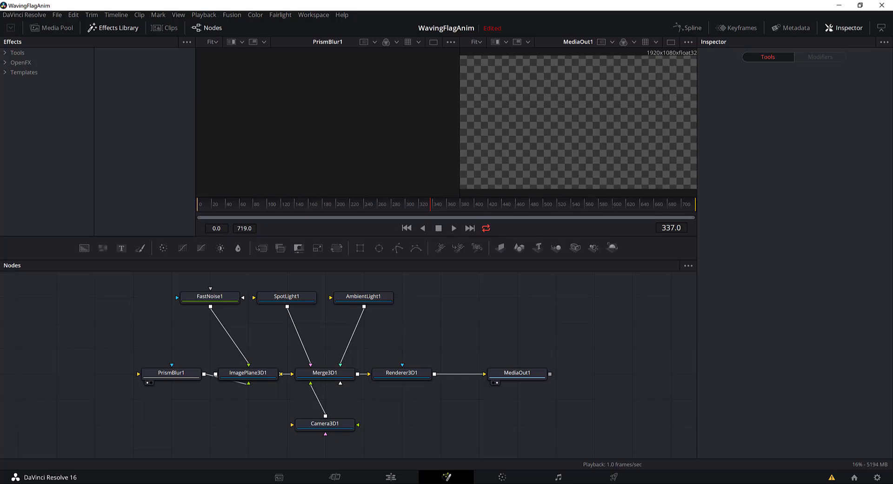
{"action": "key", "text": "alt+Tab"}
{"action": "left_click", "coordinate": [740, 276]}
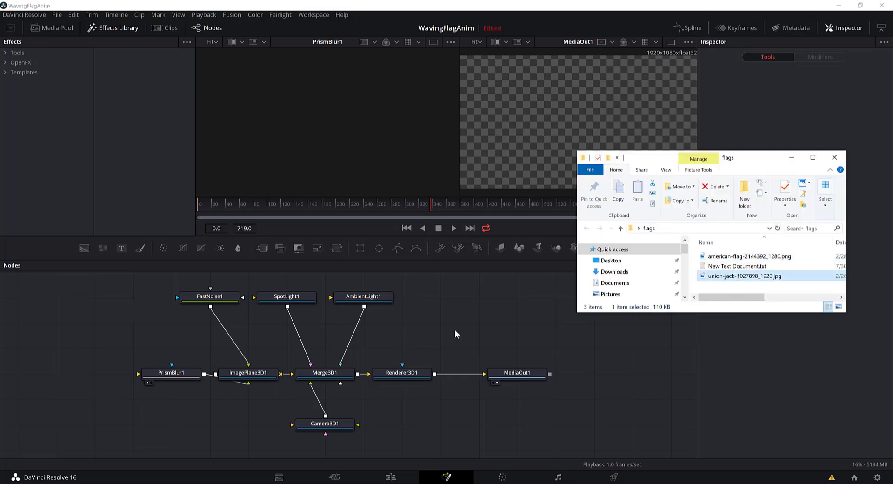
{"action": "mouse_move", "coordinate": [456, 334]}
{"action": "left_mouse_down"}
{"action": "mouse_move", "coordinate": [54, 375]}
{"action": "mouse_move", "coordinate": [163, 373]}
{"action": "left_mouse_up"}
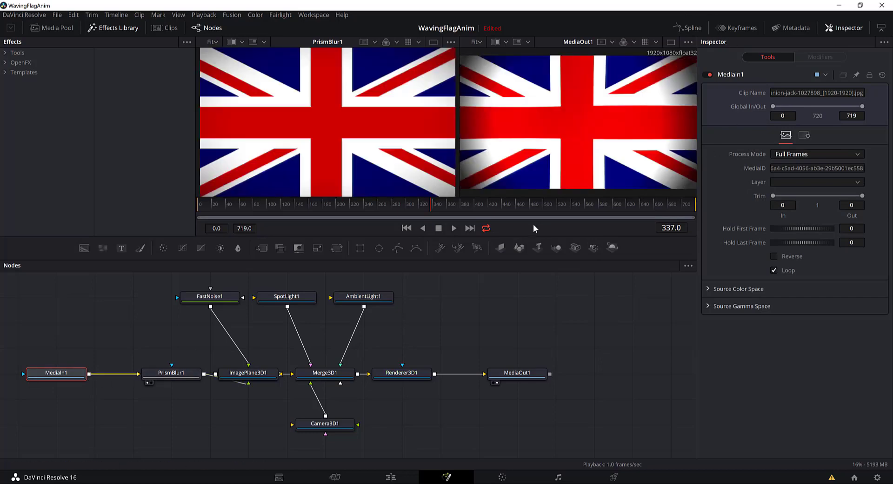
Back on the Edit page, start playback of the WavingAnimation clip with the Union Jack.
{"action": "left_click", "coordinate": [416, 477]}
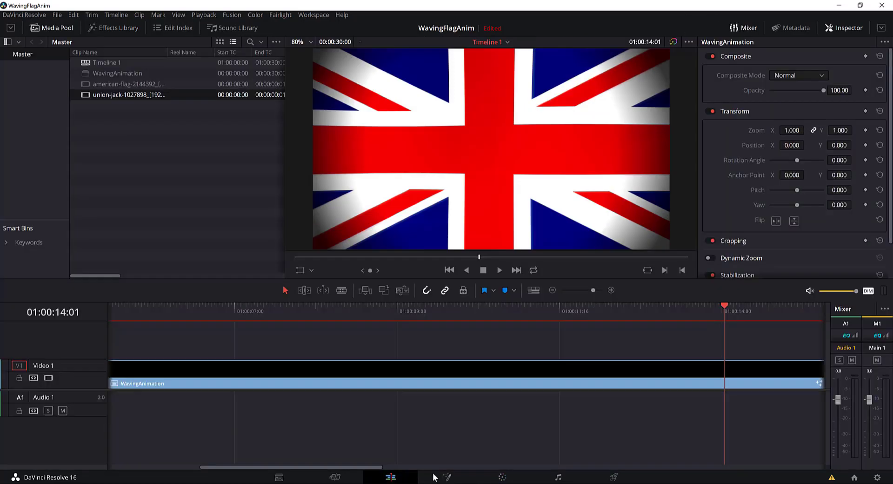
{"action": "left_click", "coordinate": [500, 269]}
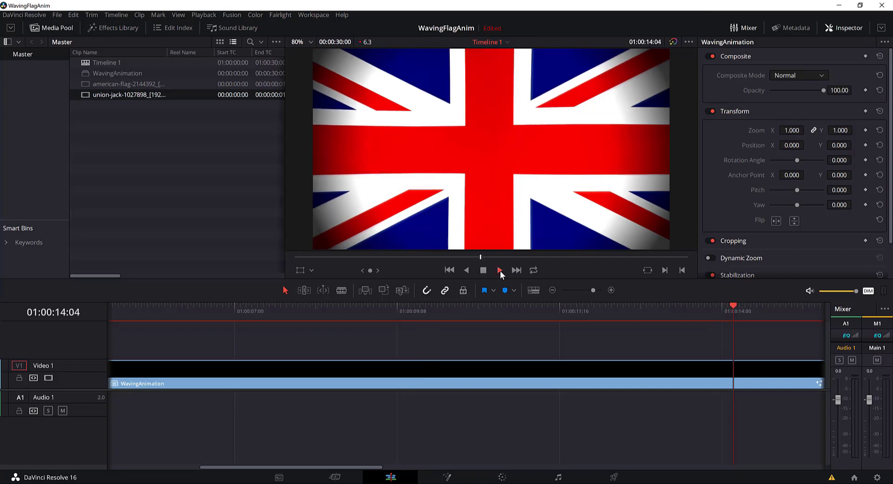